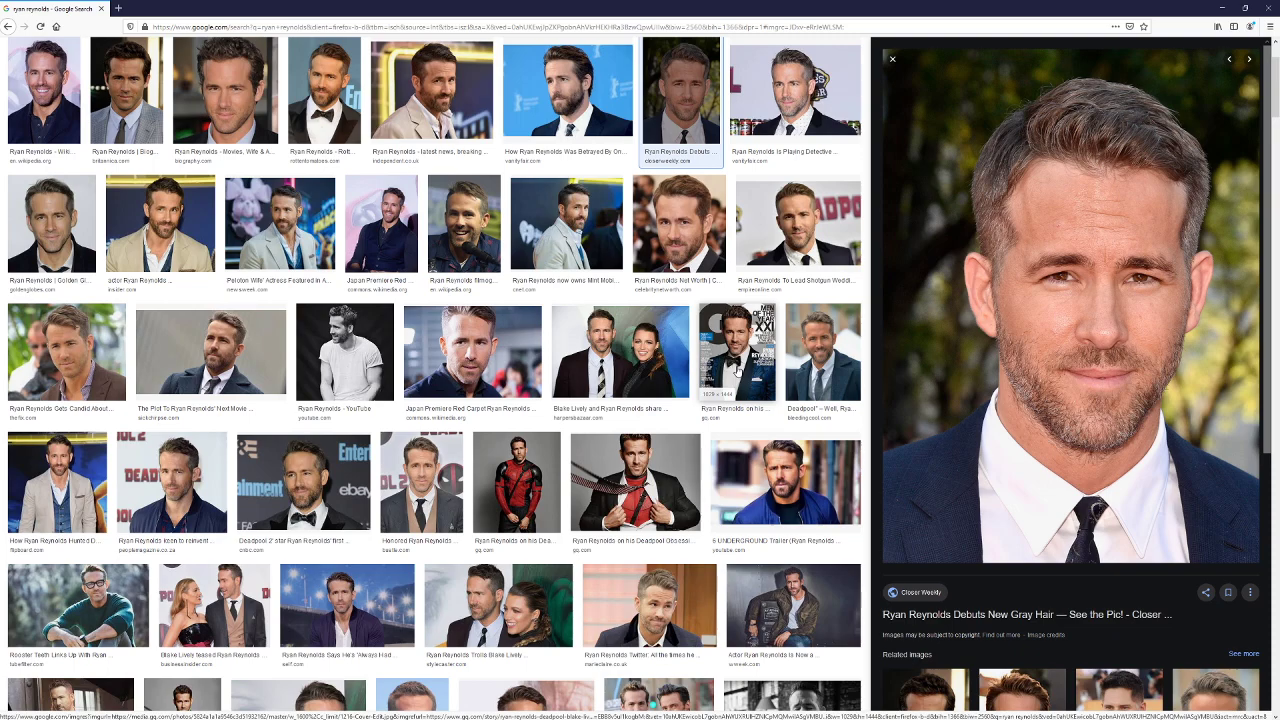
- Preview the top-row portraits, including the red-carpet shot
{"action": "scroll", "coordinate": [737, 370], "scroll_direction": "up", "scroll_amount": 2}
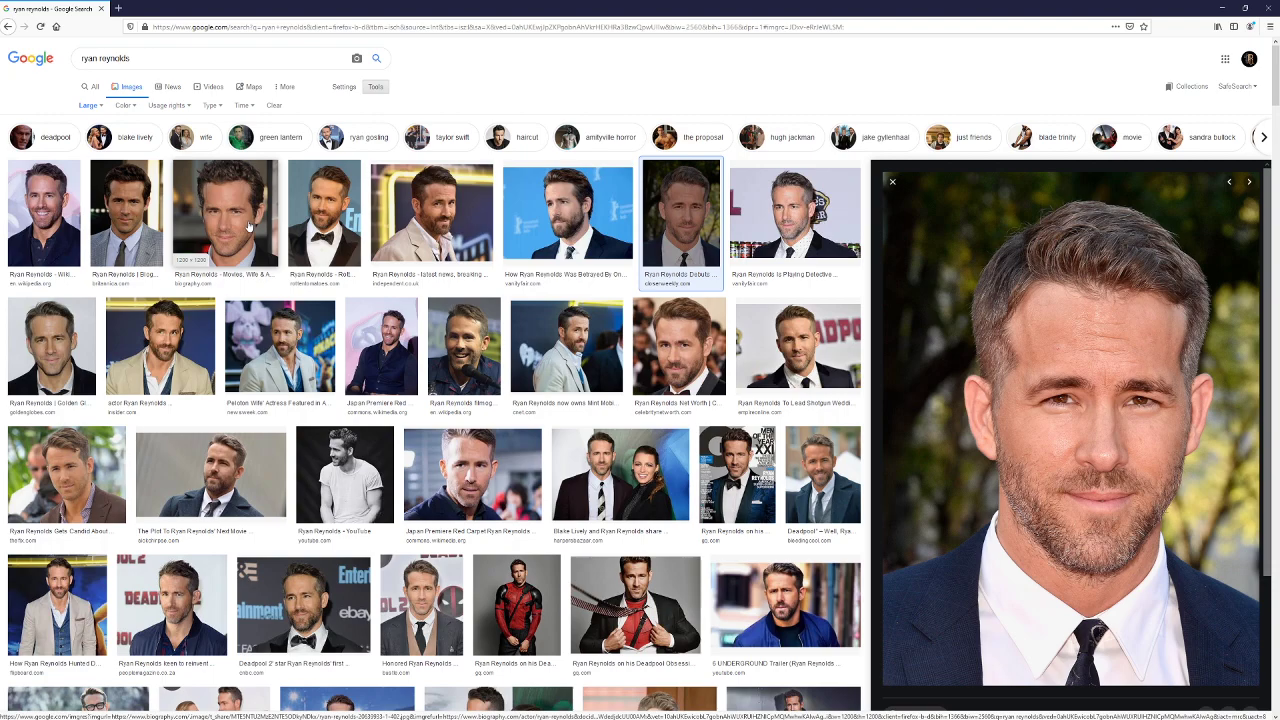
{"action": "left_click", "coordinate": [250, 228]}
{"action": "left_click", "coordinate": [381, 222]}
{"action": "left_click", "coordinate": [466, 209]}
{"action": "left_click", "coordinate": [585, 230]}
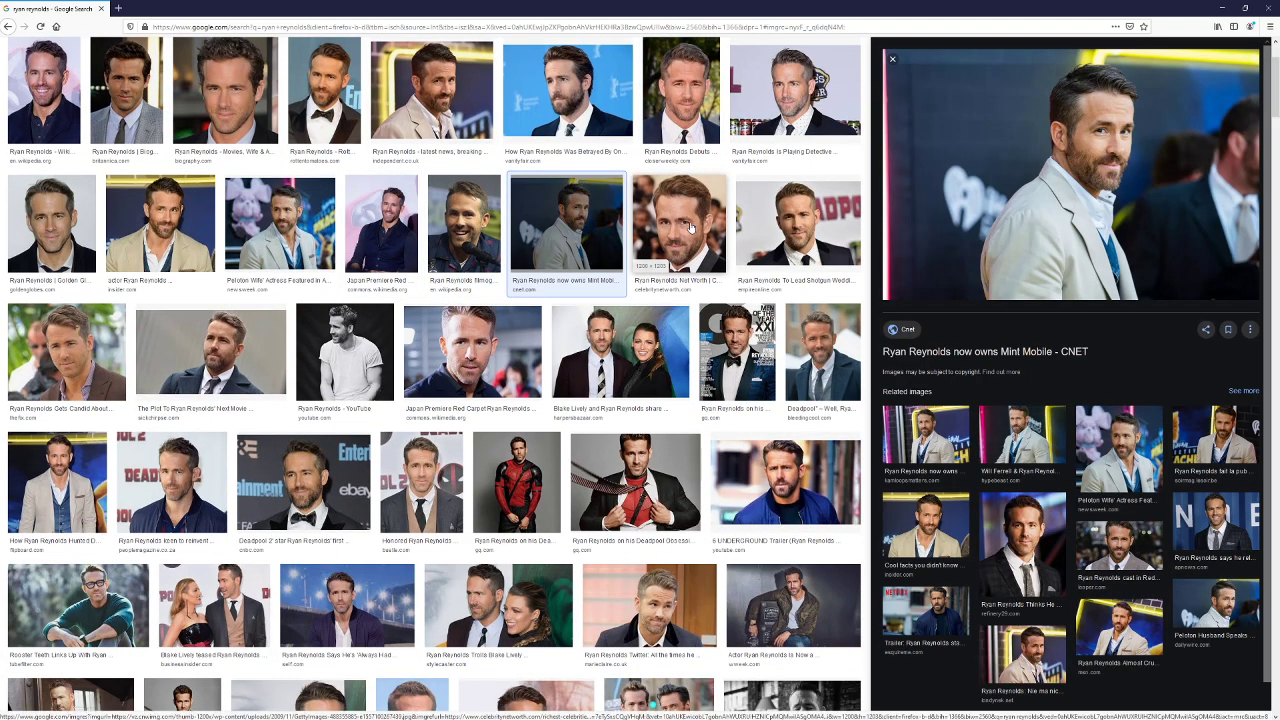
{"action": "left_click", "coordinate": [690, 230]}
- Preview the lower-row portraits, ending on the actor in the brown-and-grey suit
{"action": "left_click", "coordinate": [605, 366]}
{"action": "left_click", "coordinate": [470, 358]}
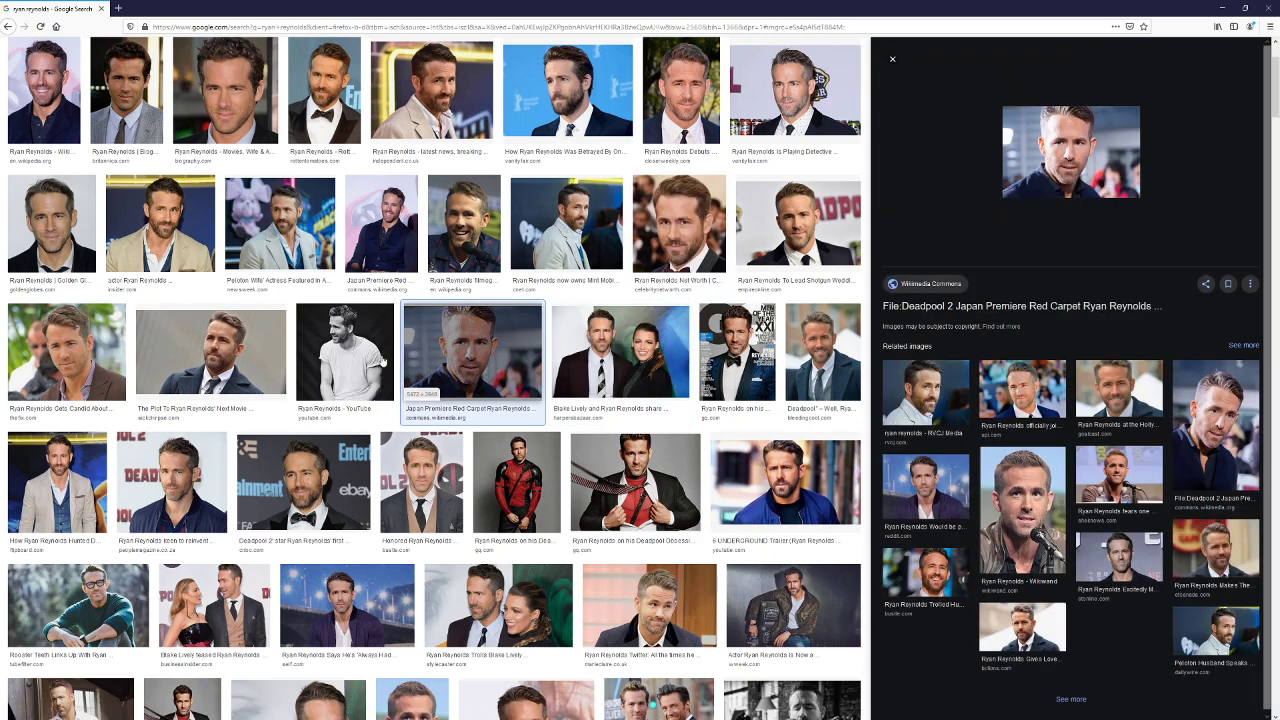
{"action": "left_click", "coordinate": [364, 354]}
{"action": "left_click", "coordinate": [210, 352]}
{"action": "left_click", "coordinate": [171, 483]}
{"action": "left_click", "coordinate": [365, 472]}
{"action": "left_click", "coordinate": [422, 468]}
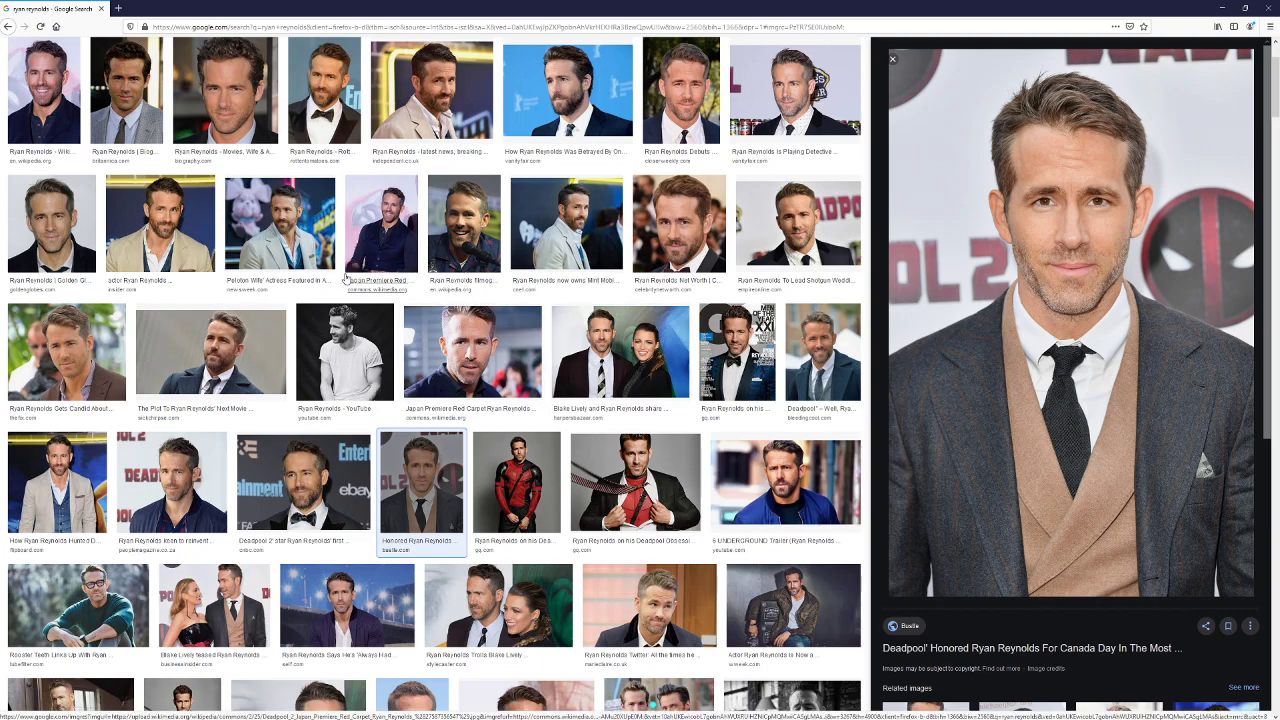
{"action": "scroll", "coordinate": [256, 300], "scroll_direction": "up", "scroll_amount": 2}
{"action": "scroll", "coordinate": [256, 300], "scroll_direction": "up", "scroll_amount": 1}
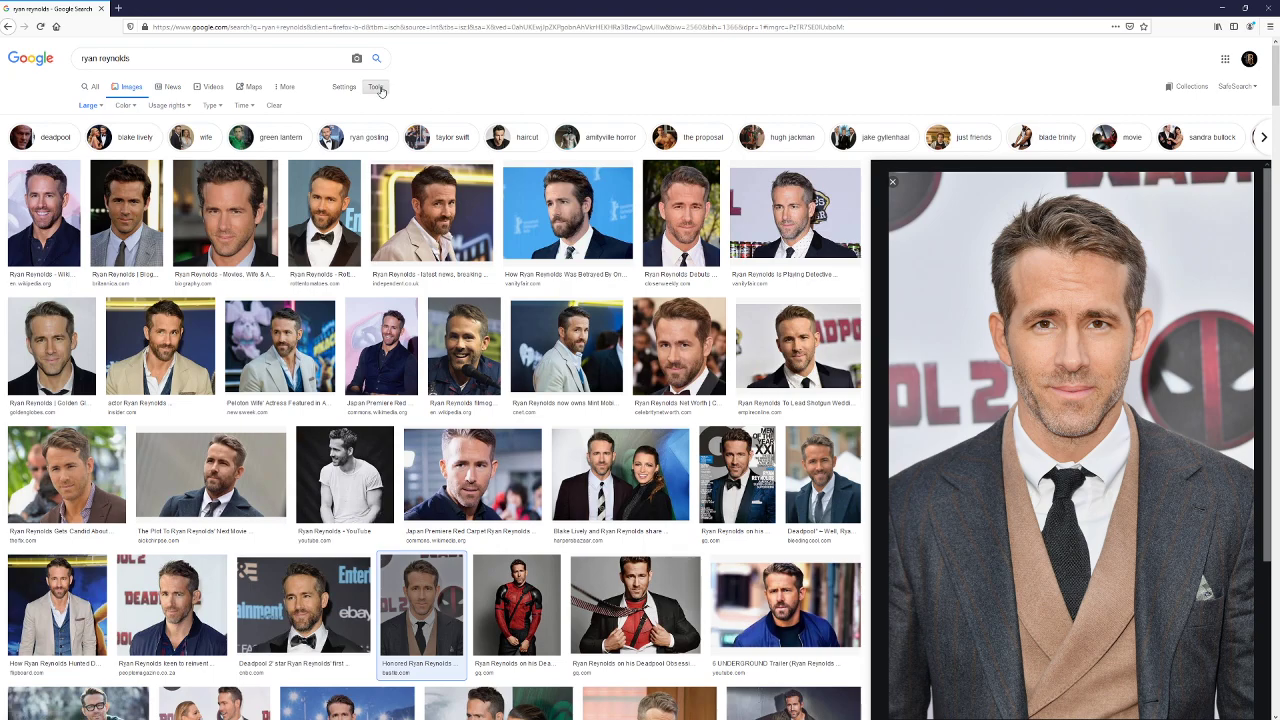
- Set the Color filter on the image results to Black and white
{"action": "left_click", "coordinate": [97, 108]}
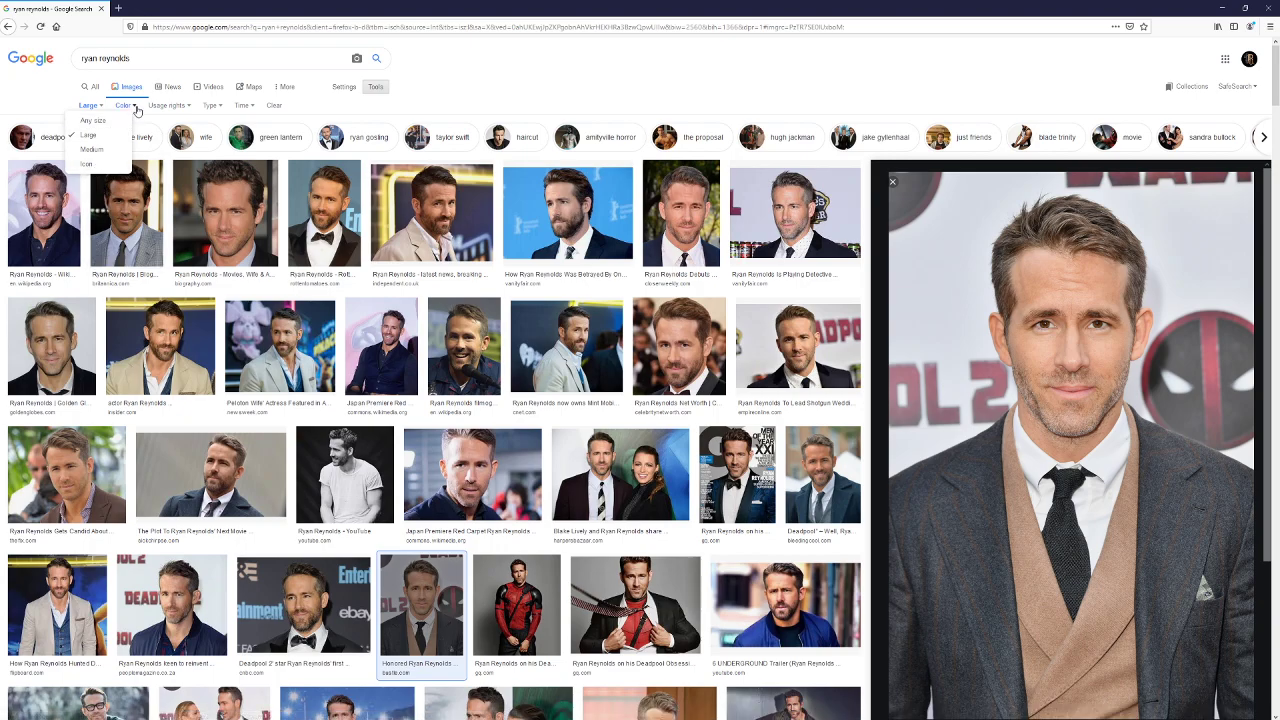
{"action": "left_click", "coordinate": [124, 105]}
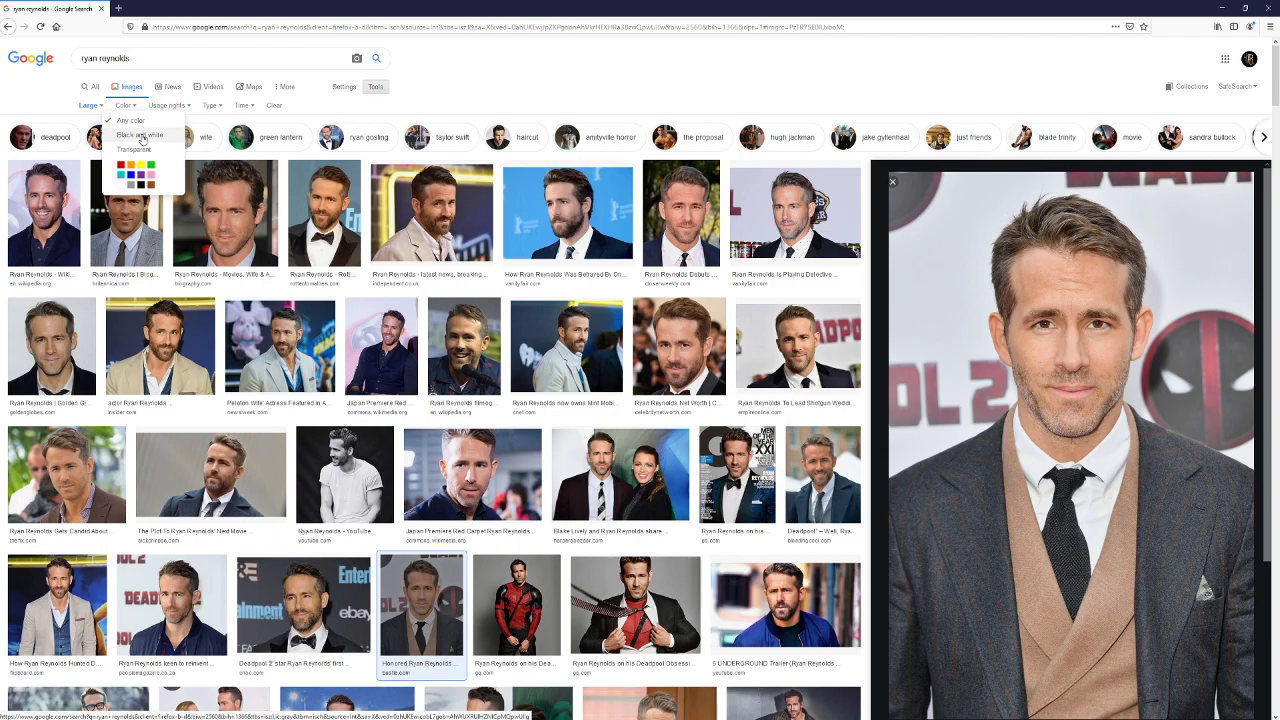
{"action": "left_click", "coordinate": [141, 137]}
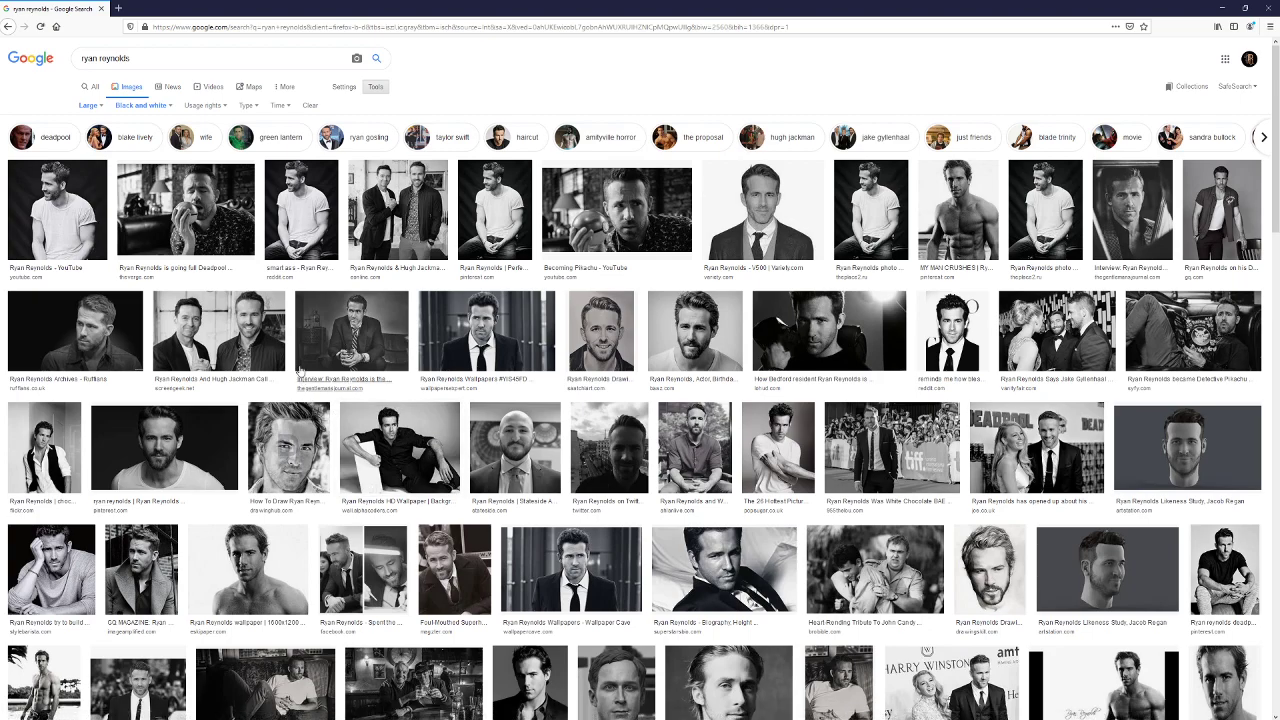
- Scroll the black-and-white results and preview the bearded listal.com close-up
{"action": "scroll", "coordinate": [480, 336], "scroll_direction": "down", "scroll_amount": 3}
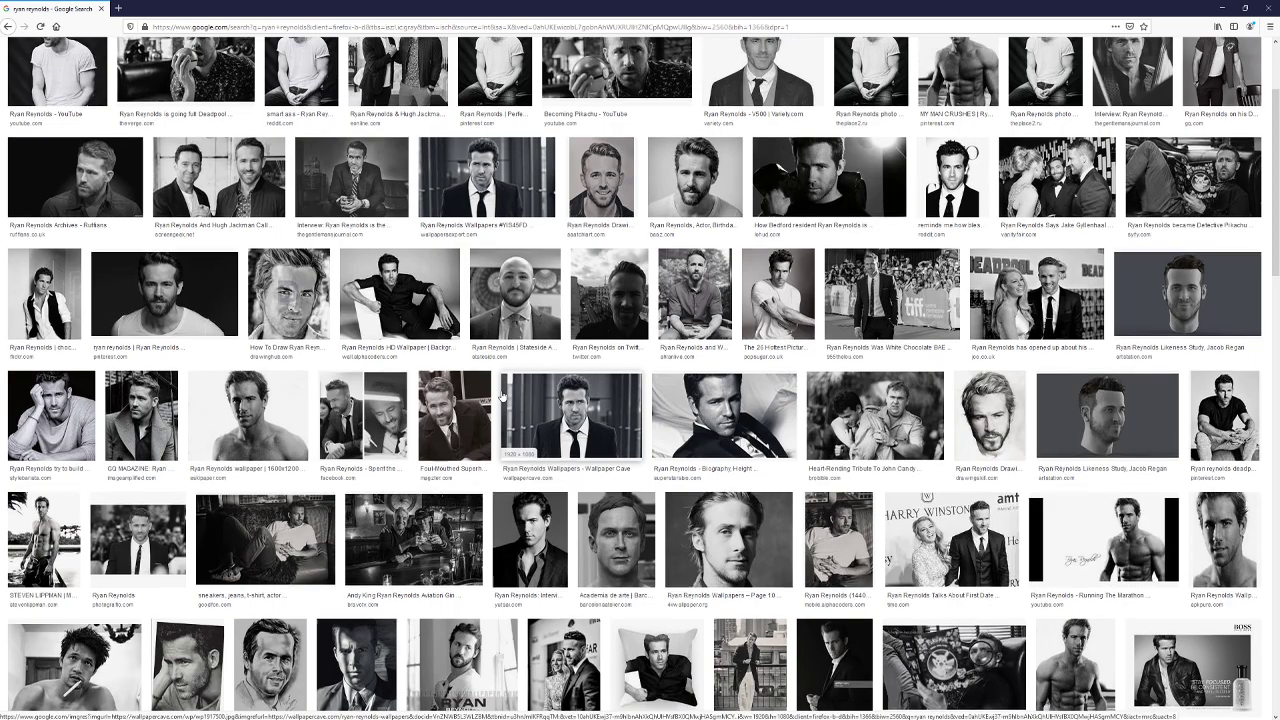
{"action": "scroll", "coordinate": [501, 396], "scroll_direction": "down", "scroll_amount": 1}
{"action": "scroll", "coordinate": [520, 375], "scroll_direction": "down", "scroll_amount": 5}
{"action": "scroll", "coordinate": [520, 375], "scroll_direction": "down", "scroll_amount": 1}
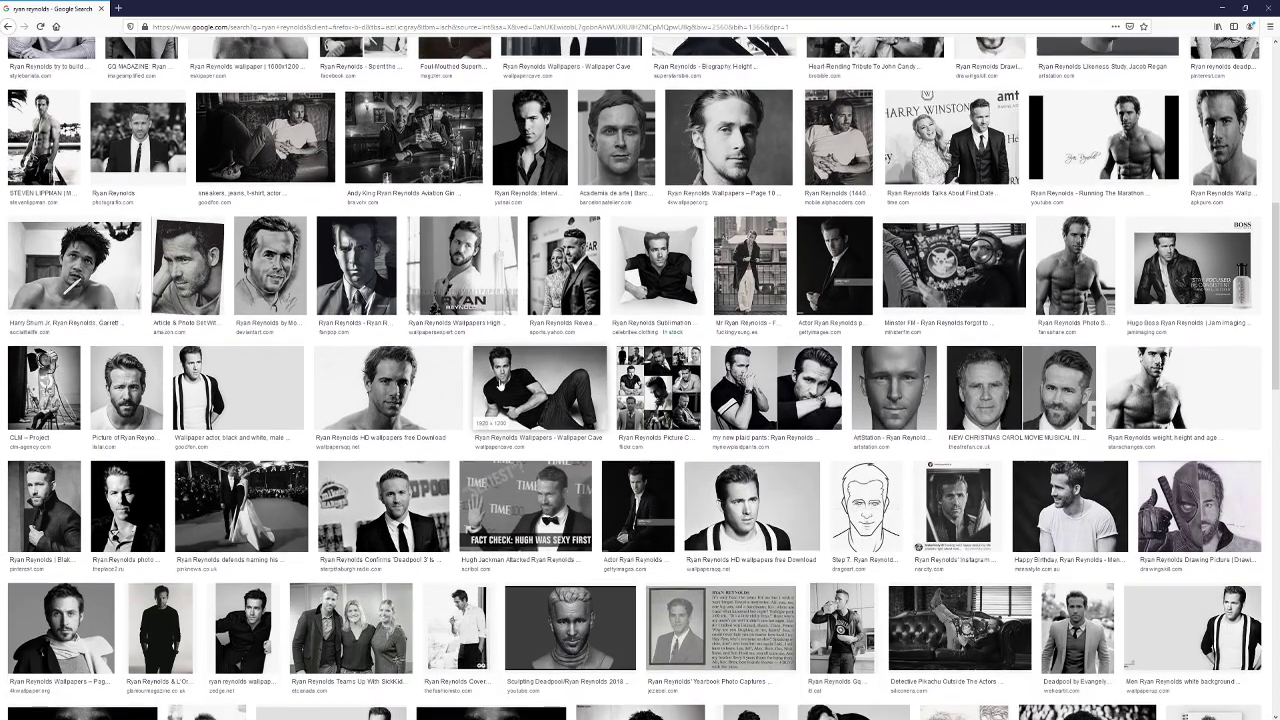
{"action": "left_click", "coordinate": [130, 385]}
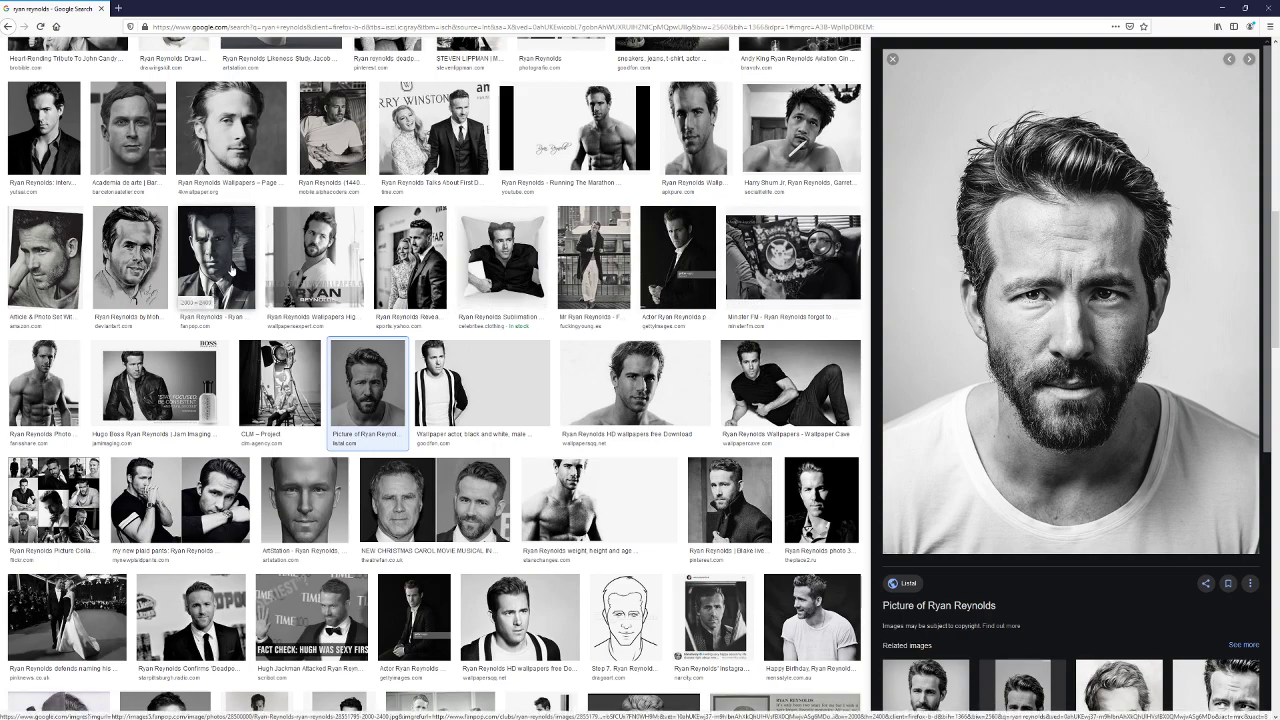
- Preview the moody wallpaper portrait from 4kwallpaper.org
{"action": "scroll", "coordinate": [240, 290], "scroll_direction": "down", "scroll_amount": 5}
{"action": "scroll", "coordinate": [255, 308], "scroll_direction": "down", "scroll_amount": 1}
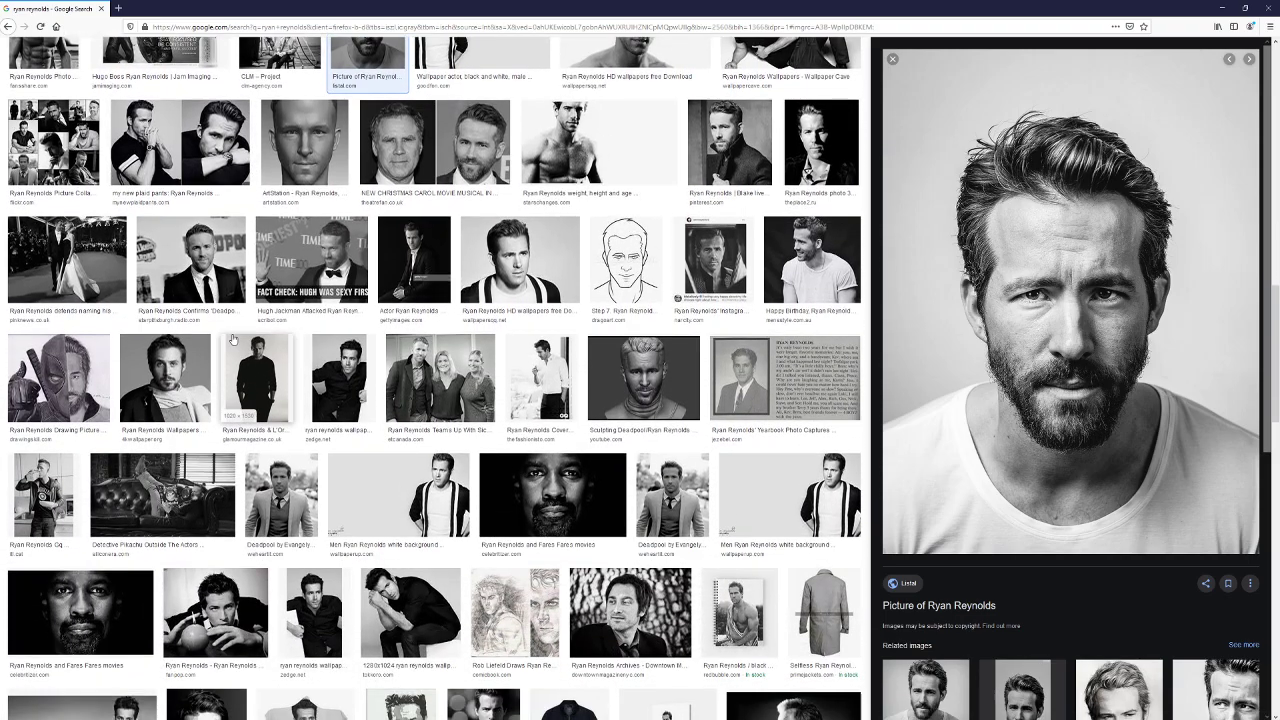
{"action": "left_click", "coordinate": [165, 378]}
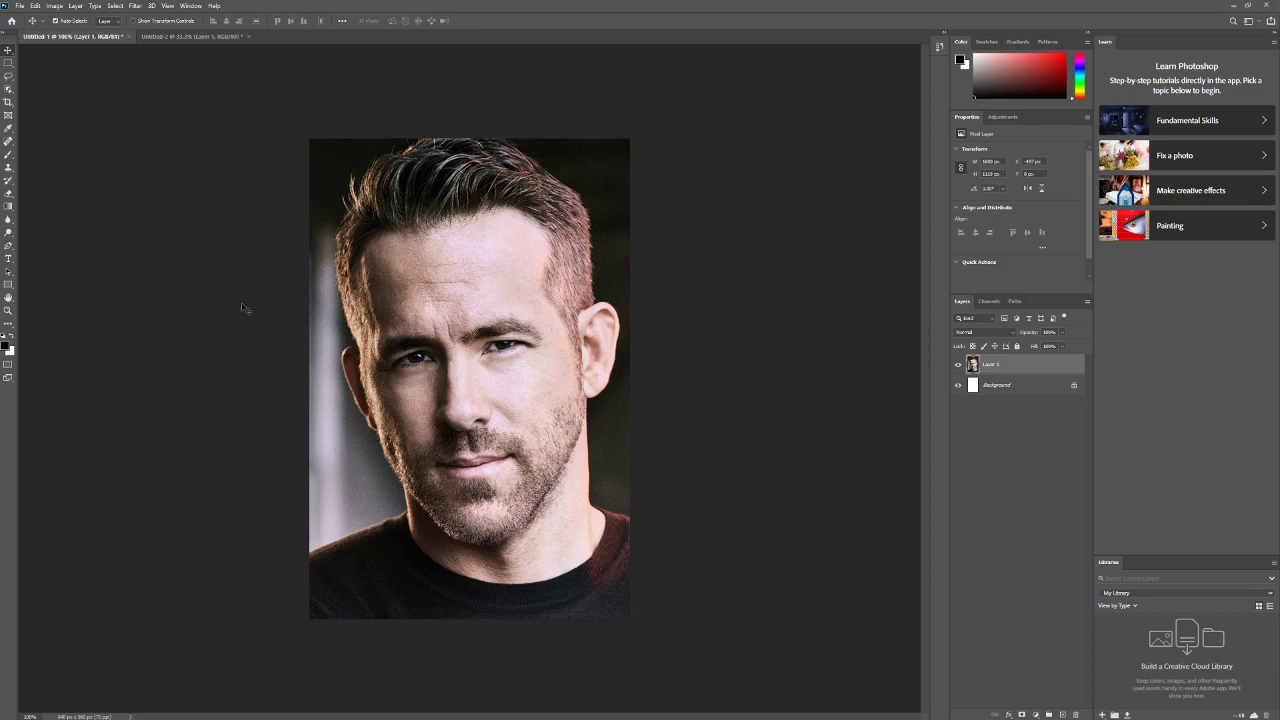
- Apply a Black & White adjustment with the Default preset to the portrait on Layer 1
{"action": "left_click", "coordinate": [56, 6]}
{"action": "mouse_move", "coordinate": [72, 34]}
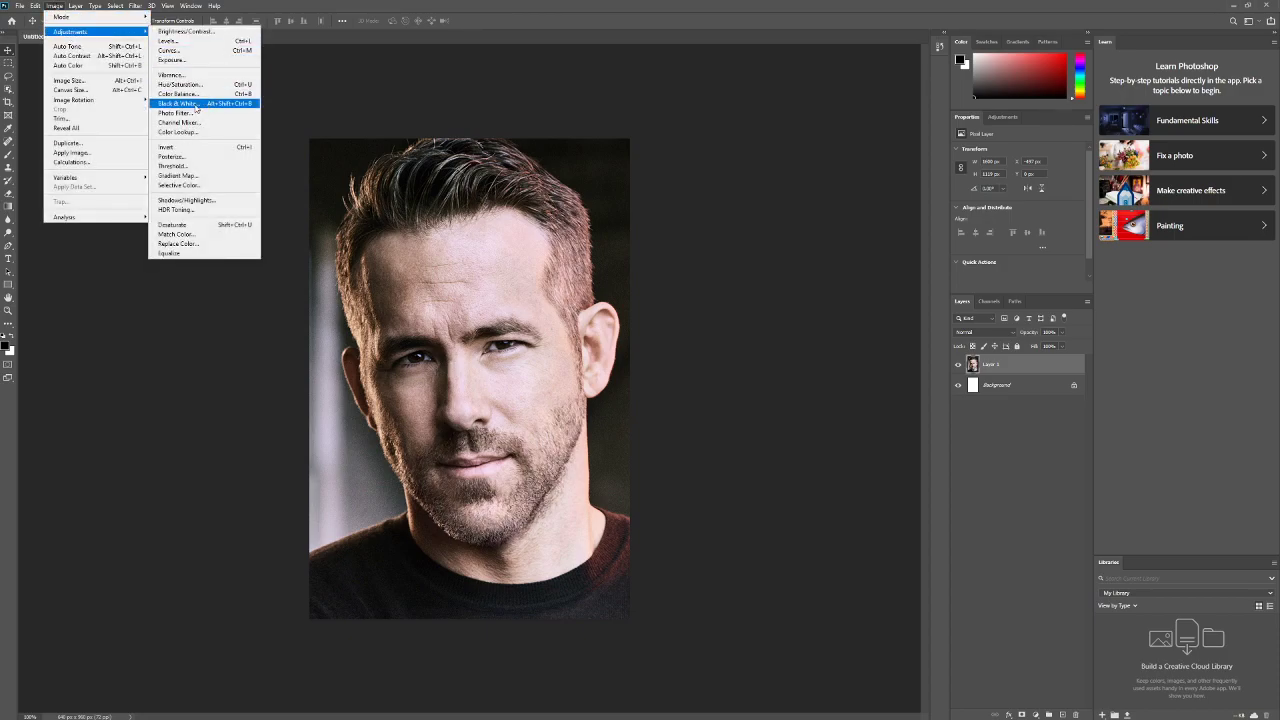
{"action": "left_click", "coordinate": [196, 107]}
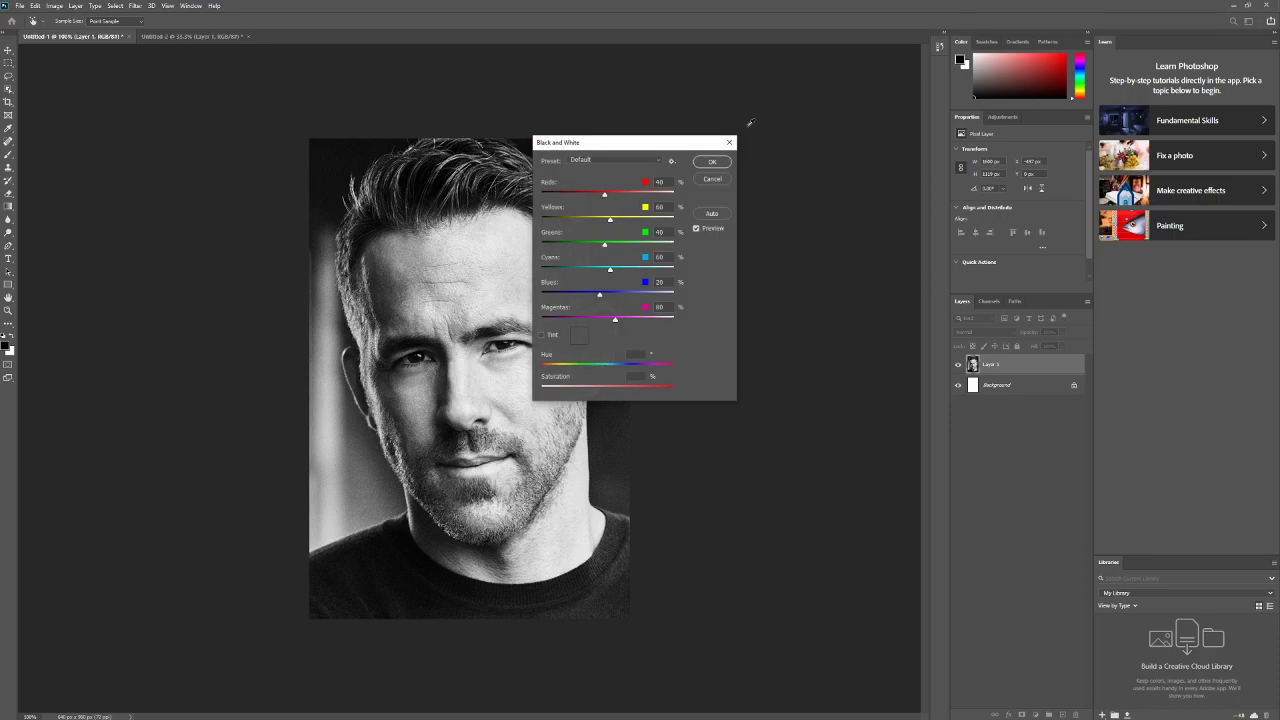
{"action": "left_click", "coordinate": [711, 164]}
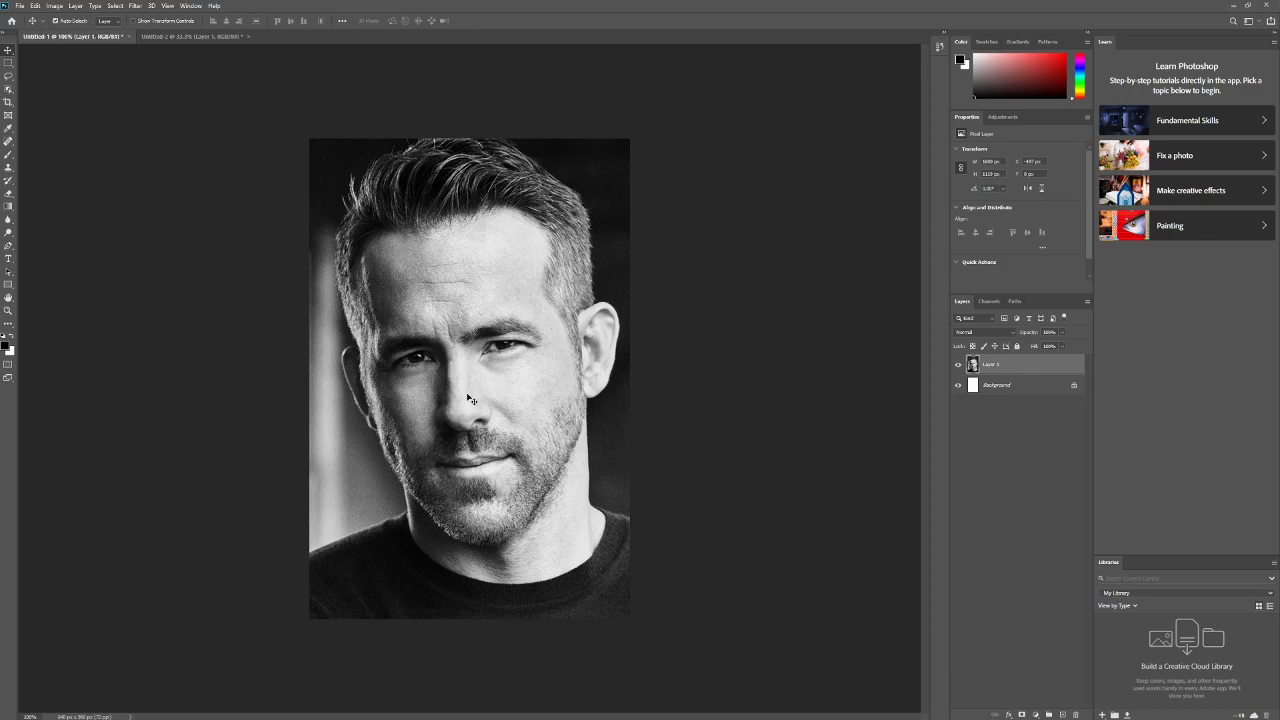
- Open Levels, move the dialog off the face, and set the white input level to 230
{"action": "left_click", "coordinate": [56, 6]}
{"action": "mouse_move", "coordinate": [115, 33]}
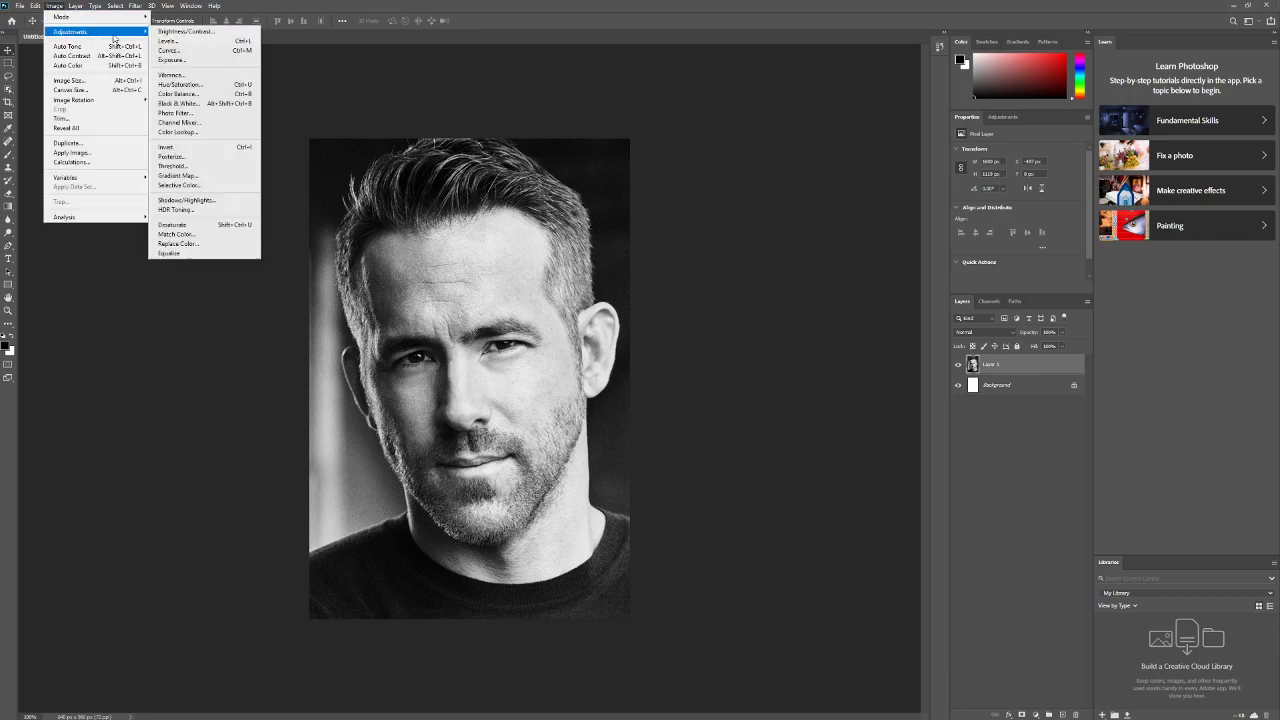
{"action": "left_click", "coordinate": [168, 42]}
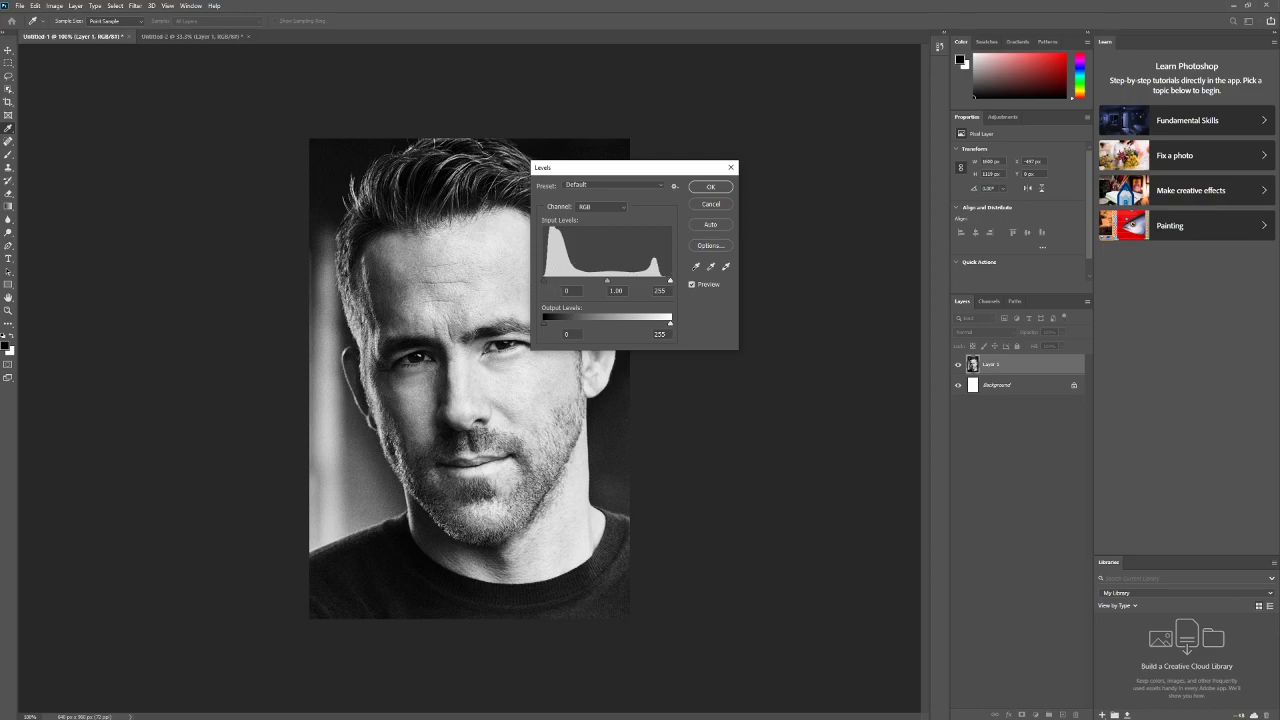
{"action": "left_click_drag", "start_coordinate": [658, 175], "coordinate": [784, 160]}
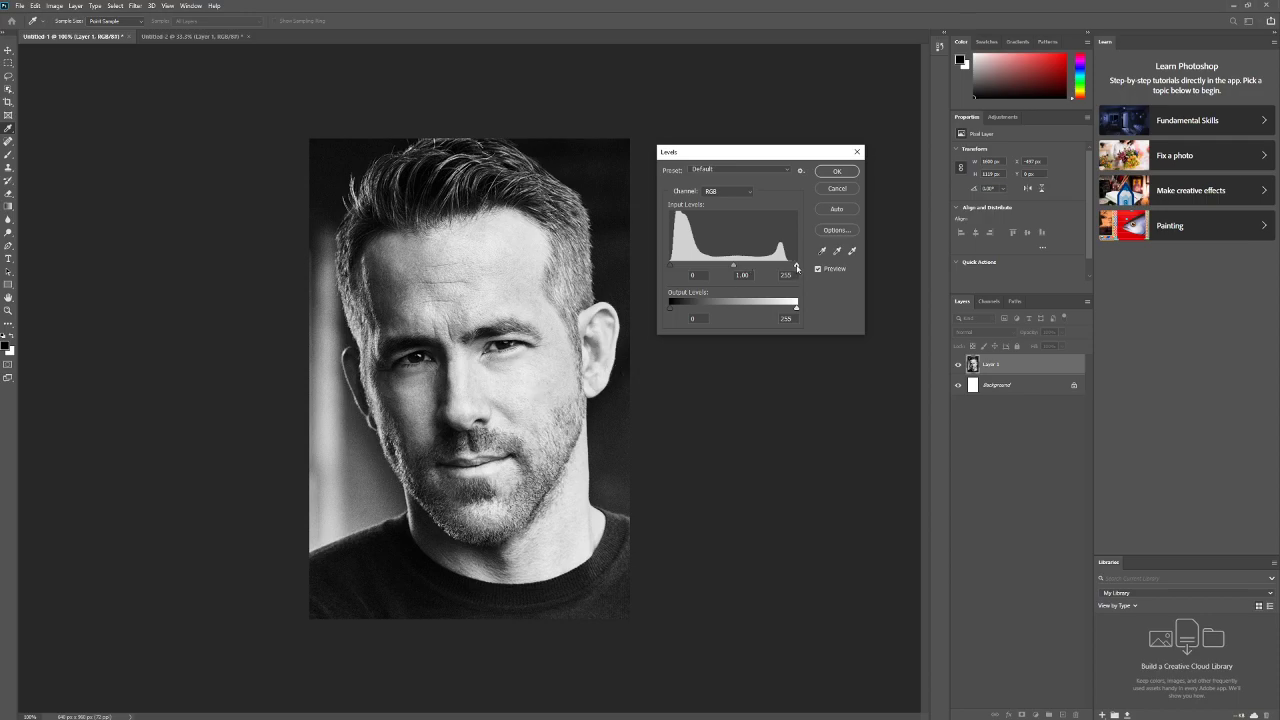
{"action": "mouse_move", "coordinate": [796, 268]}
{"action": "left_mouse_down"}
{"action": "mouse_move", "coordinate": [765, 267]}
{"action": "mouse_move", "coordinate": [800, 267]}
{"action": "mouse_move", "coordinate": [781, 267]}
{"action": "left_mouse_up"}
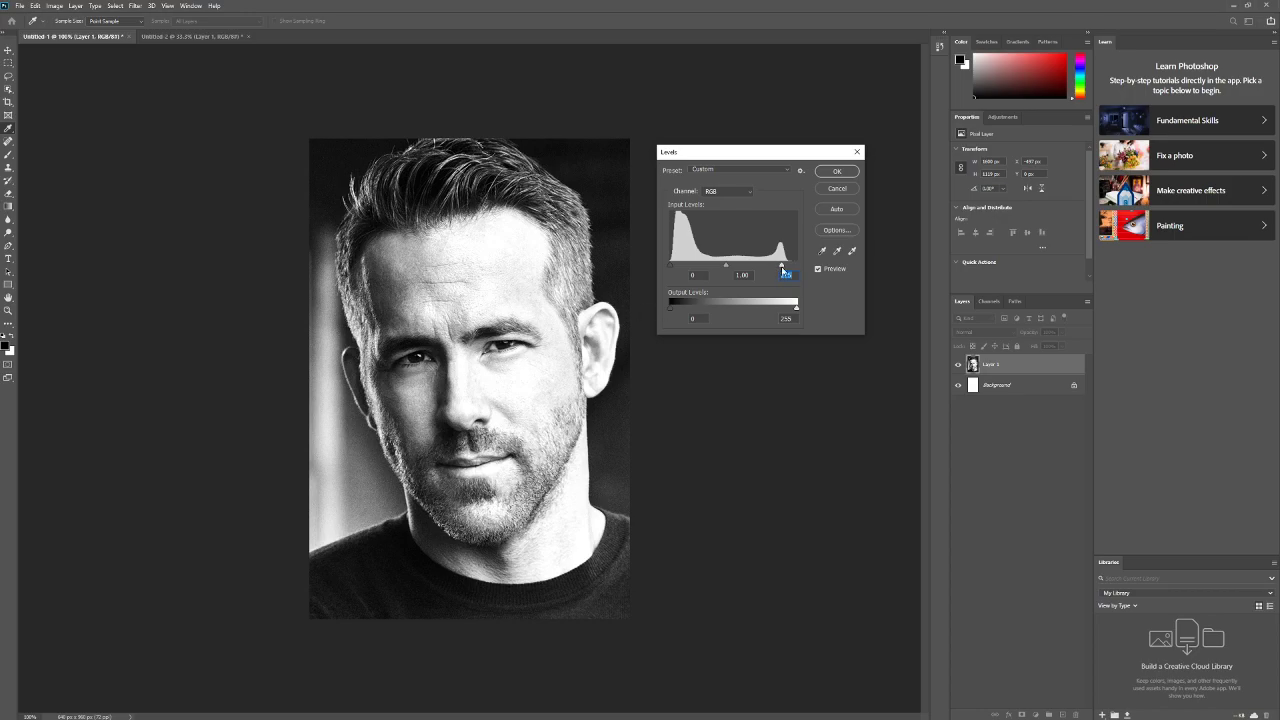
{"action": "left_click_drag", "start_coordinate": [781, 266], "coordinate": [785, 265]}
- Settle Levels at 0, 0.62 and 230 and apply them to Layer 1
{"action": "left_click_drag", "start_coordinate": [727, 267], "coordinate": [757, 266]}
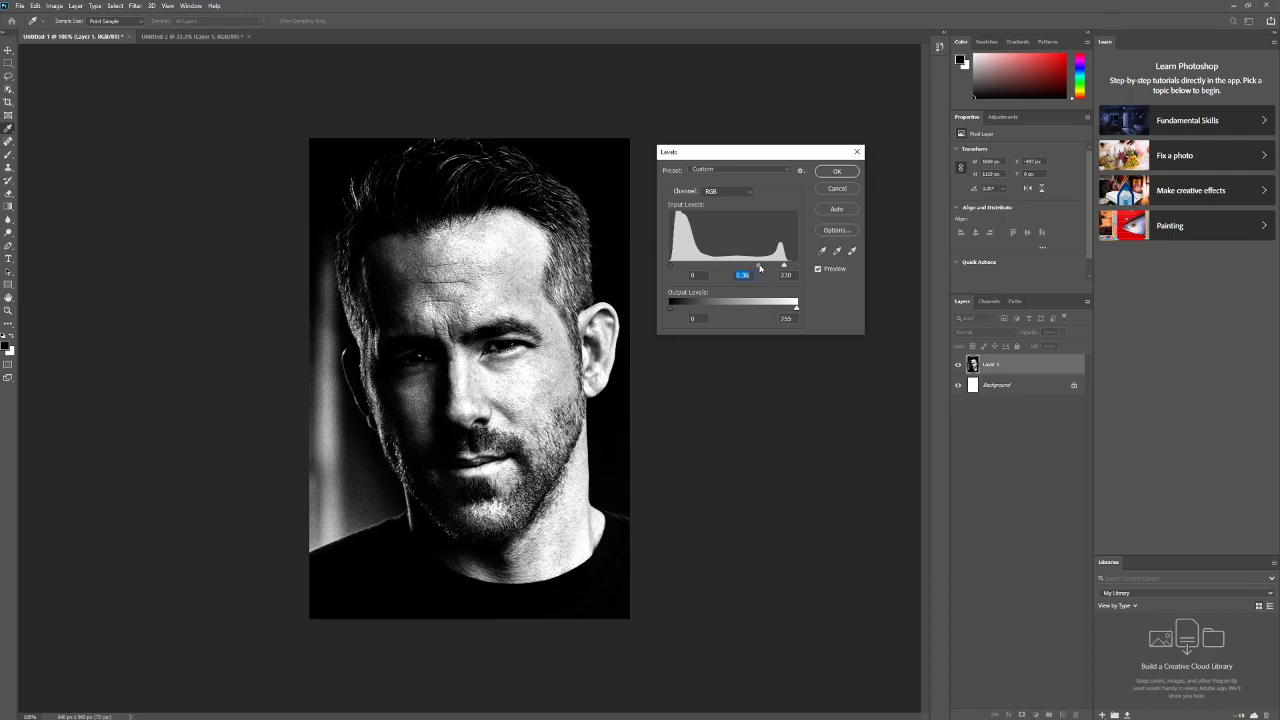
{"action": "mouse_move", "coordinate": [759, 267]}
{"action": "left_mouse_down"}
{"action": "mouse_move", "coordinate": [721, 270]}
{"action": "mouse_move", "coordinate": [744, 268]}
{"action": "left_mouse_up"}
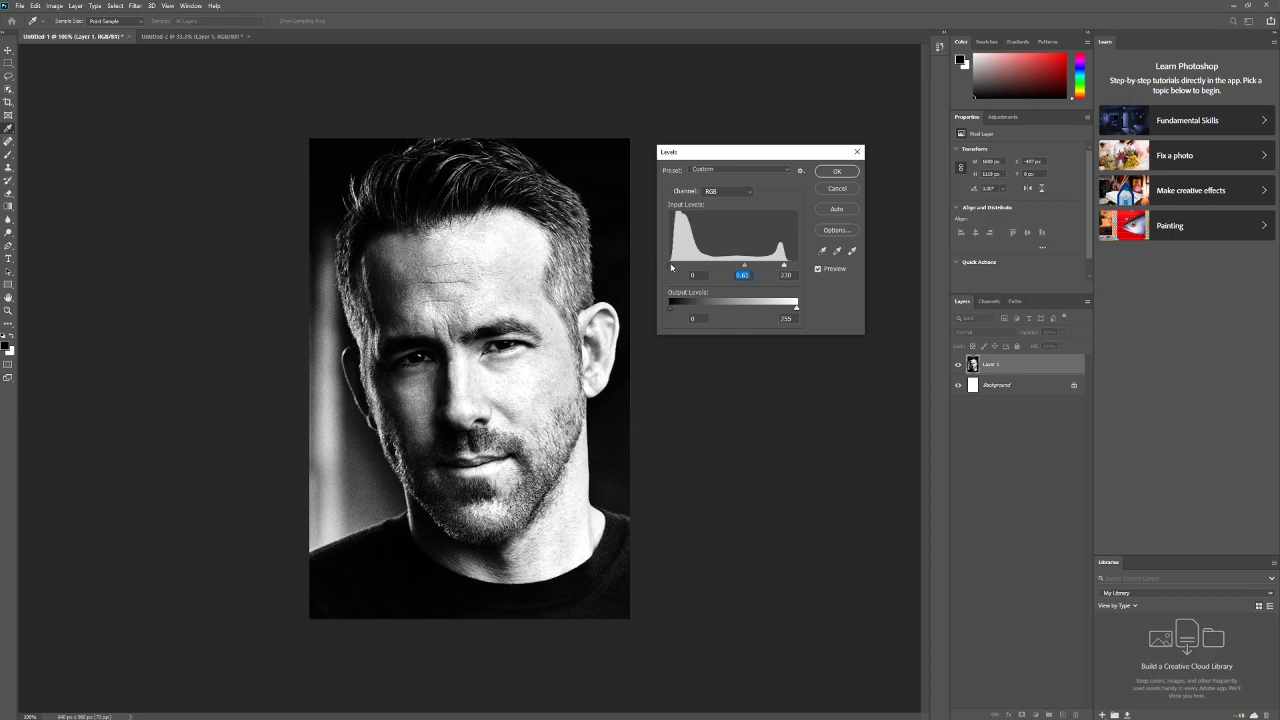
{"action": "left_click_drag", "start_coordinate": [670, 264], "coordinate": [672, 265]}
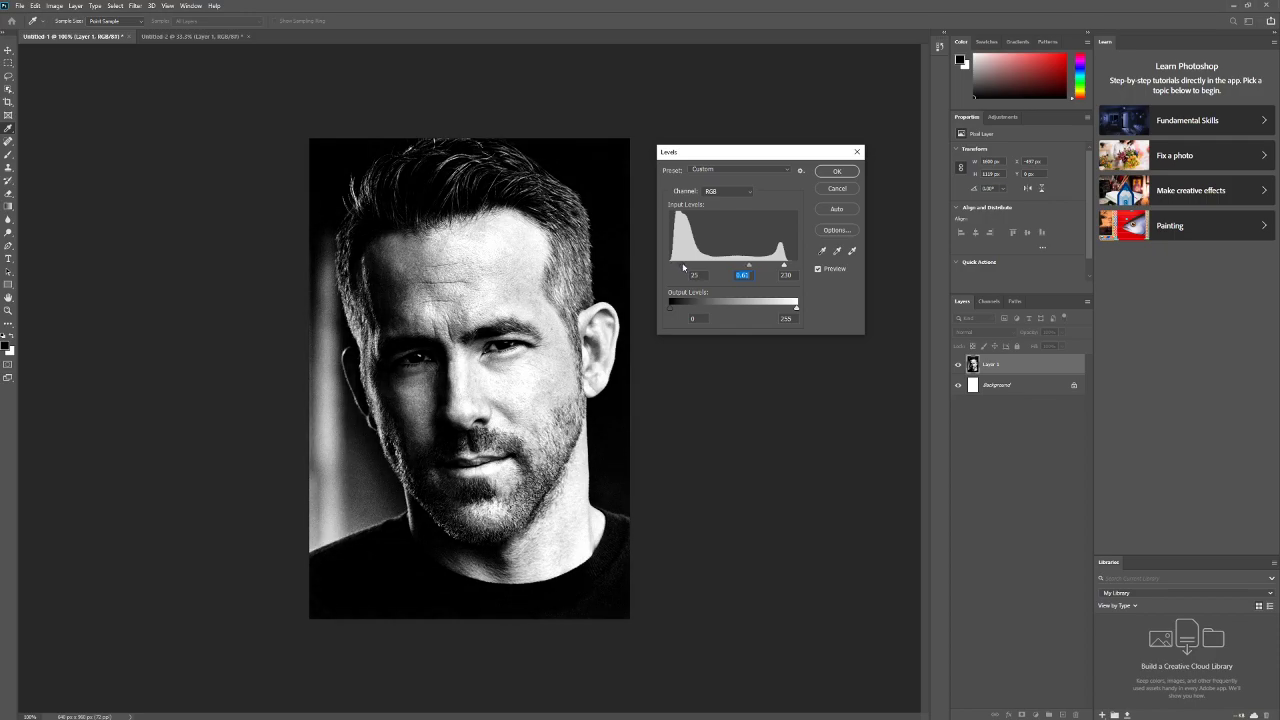
{"action": "left_click_drag", "start_coordinate": [683, 267], "coordinate": [669, 271]}
{"action": "left_click", "coordinate": [671, 266]}
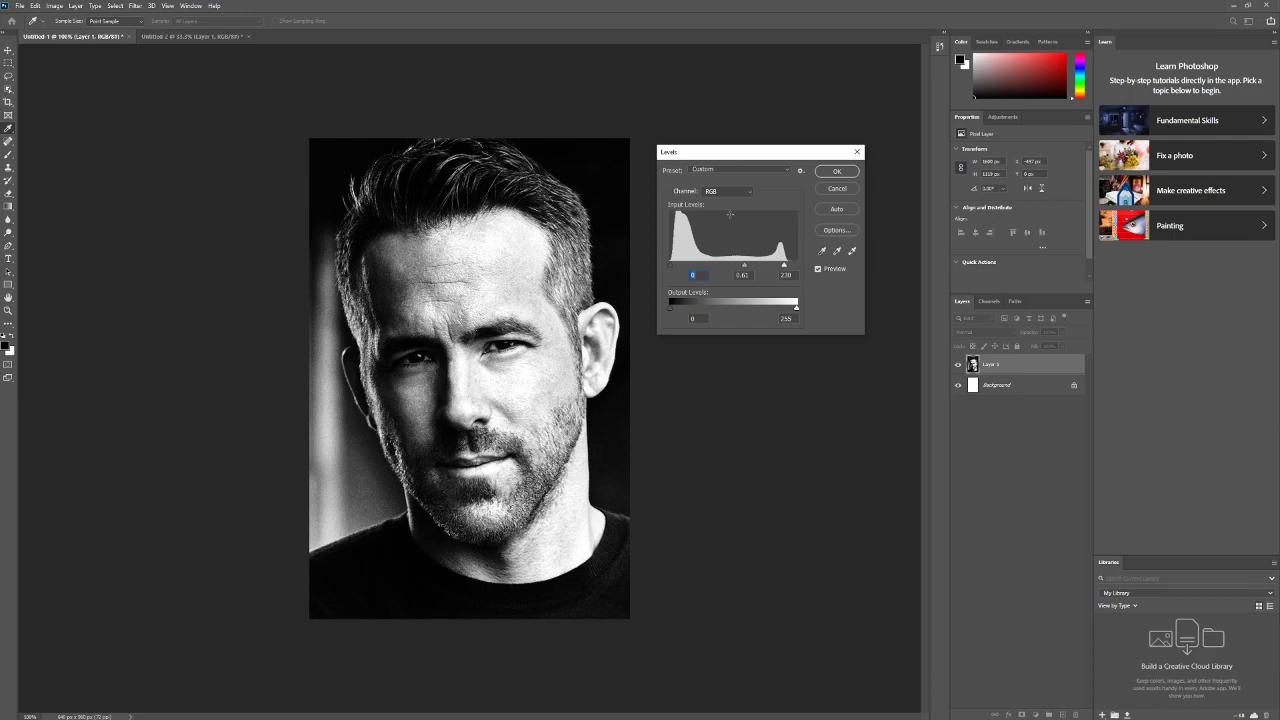
{"action": "left_click", "coordinate": [820, 176]}
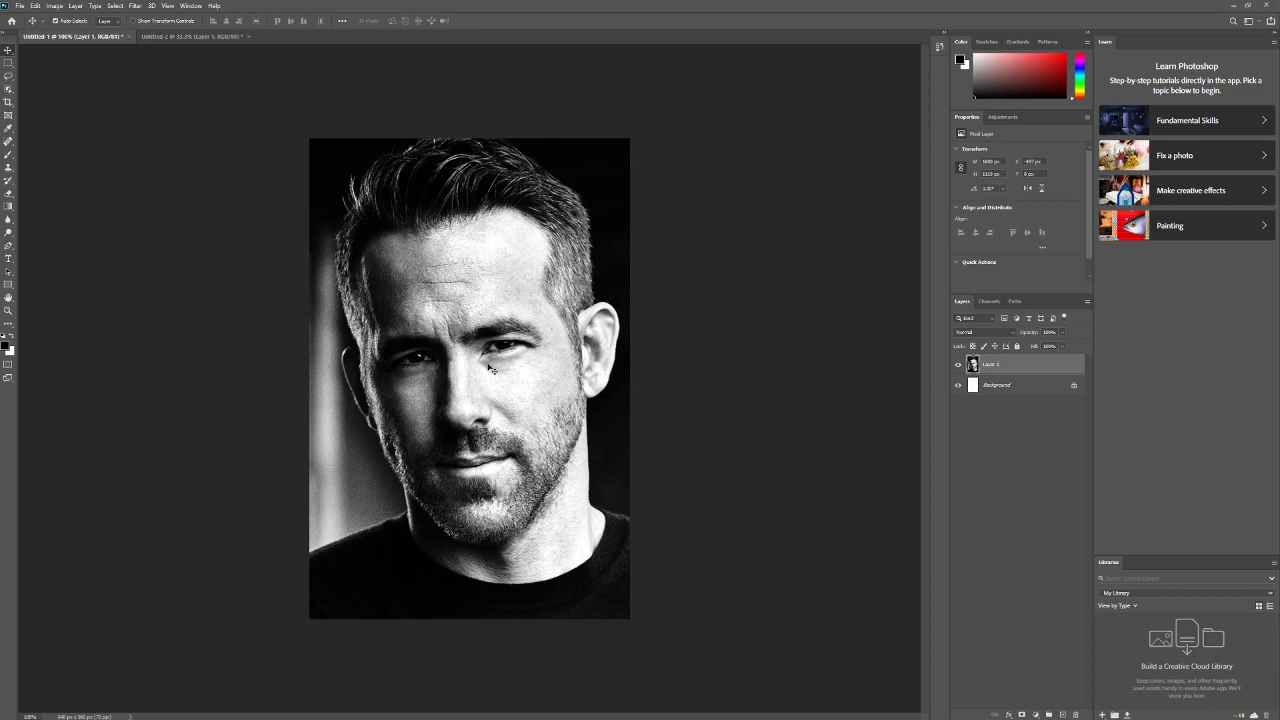
- Select the Burn Tool and set its Exposure to 12%
{"action": "left_click_drag", "start_coordinate": [9, 232], "coordinate": [10, 236]}
{"action": "left_click", "coordinate": [49, 242]}
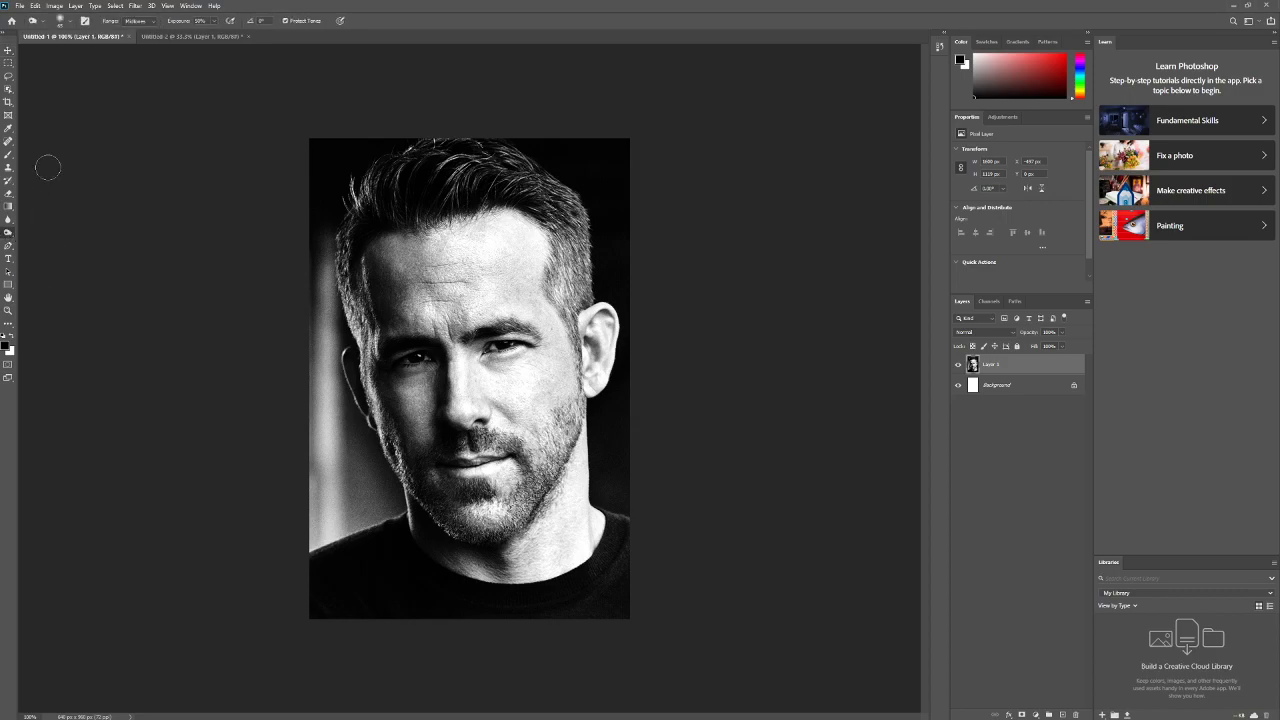
{"action": "left_click", "coordinate": [213, 22]}
{"action": "left_click_drag", "start_coordinate": [196, 33], "coordinate": [193, 32]}
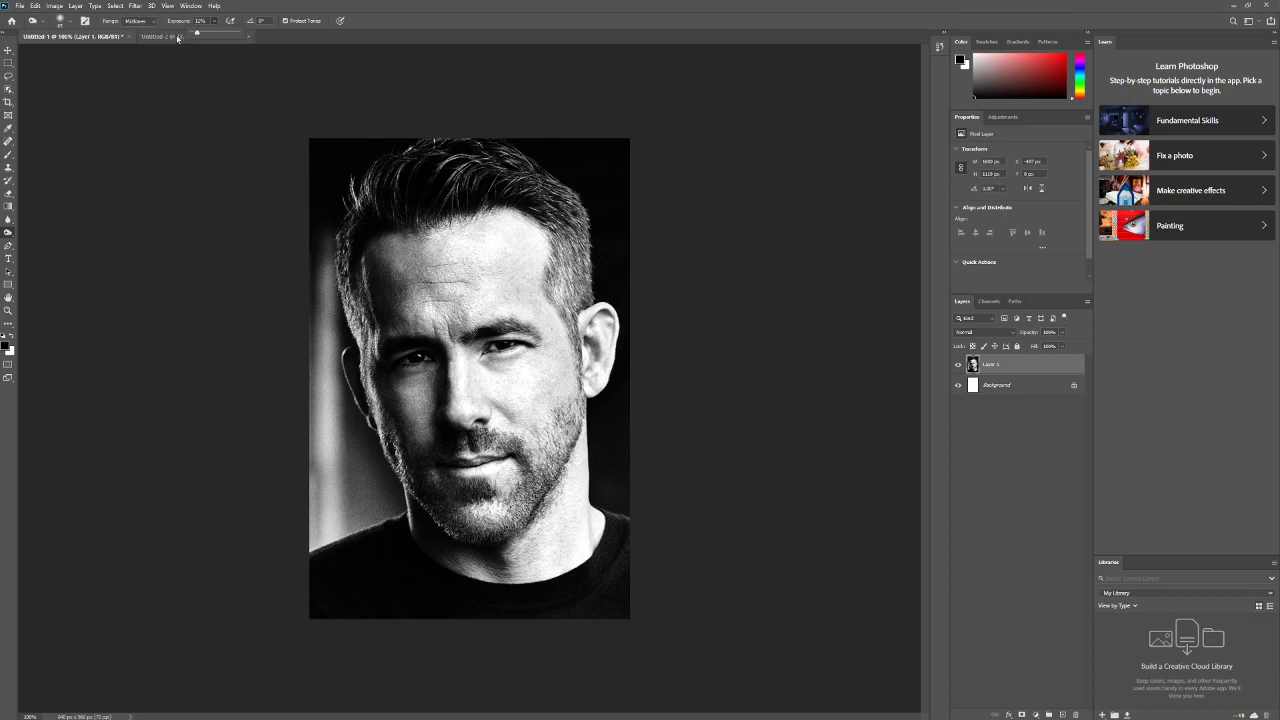
- Shrink the burn brush to about 28 px
{"action": "right_click", "coordinate": [501, 372]}
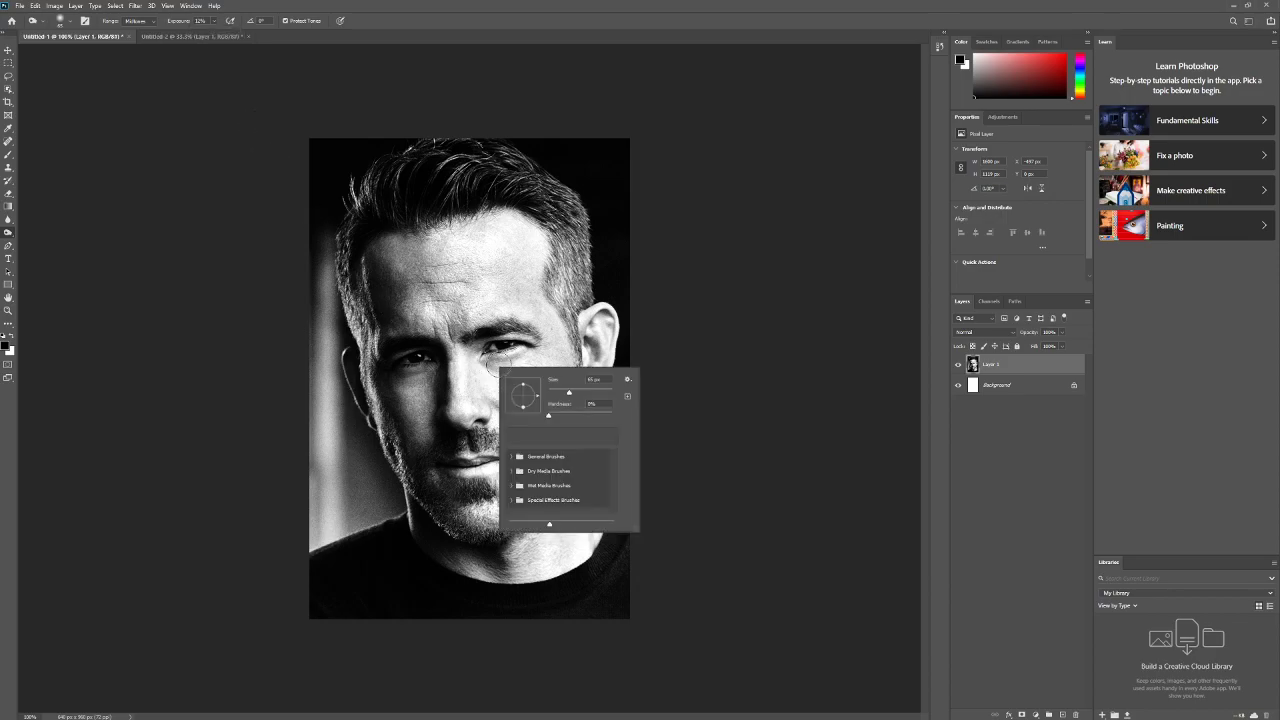
{"action": "left_click", "coordinate": [558, 392]}
{"action": "key", "text": "Return"}
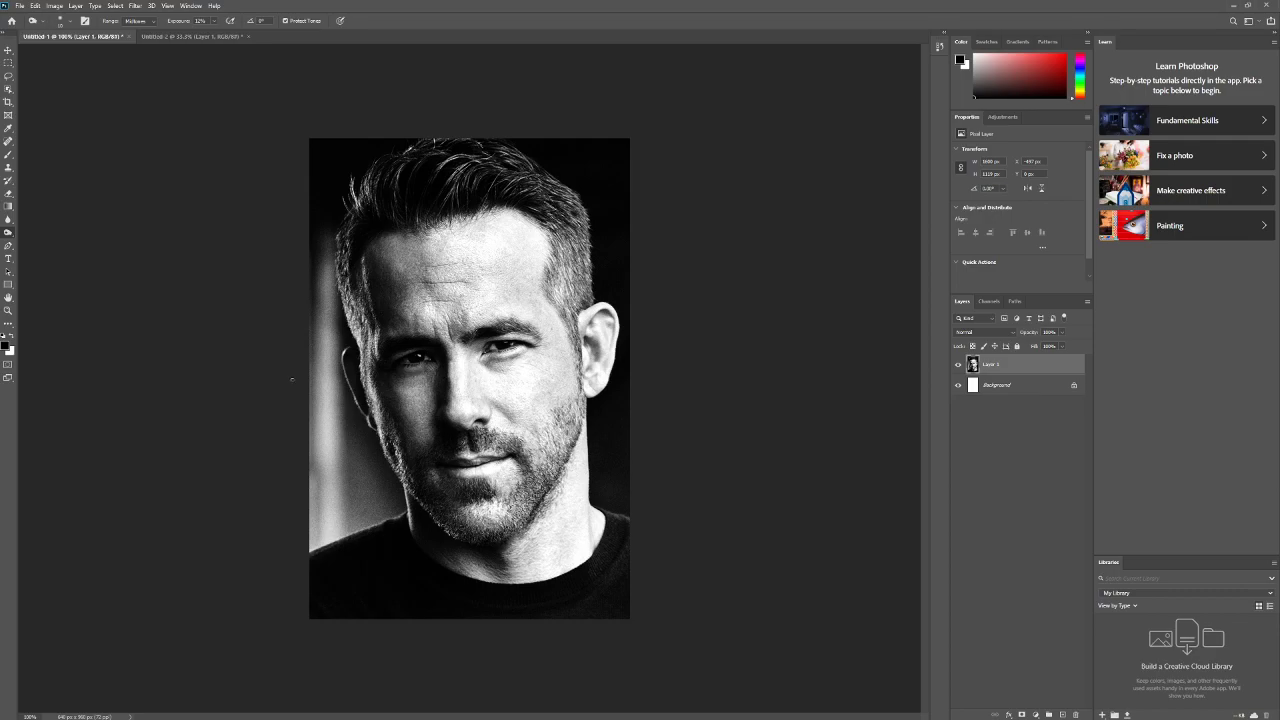
- Reselect the Burn Tool and adjust its Exposure strength
{"action": "right_click", "coordinate": [8, 233]}
{"action": "left_click", "coordinate": [42, 241]}
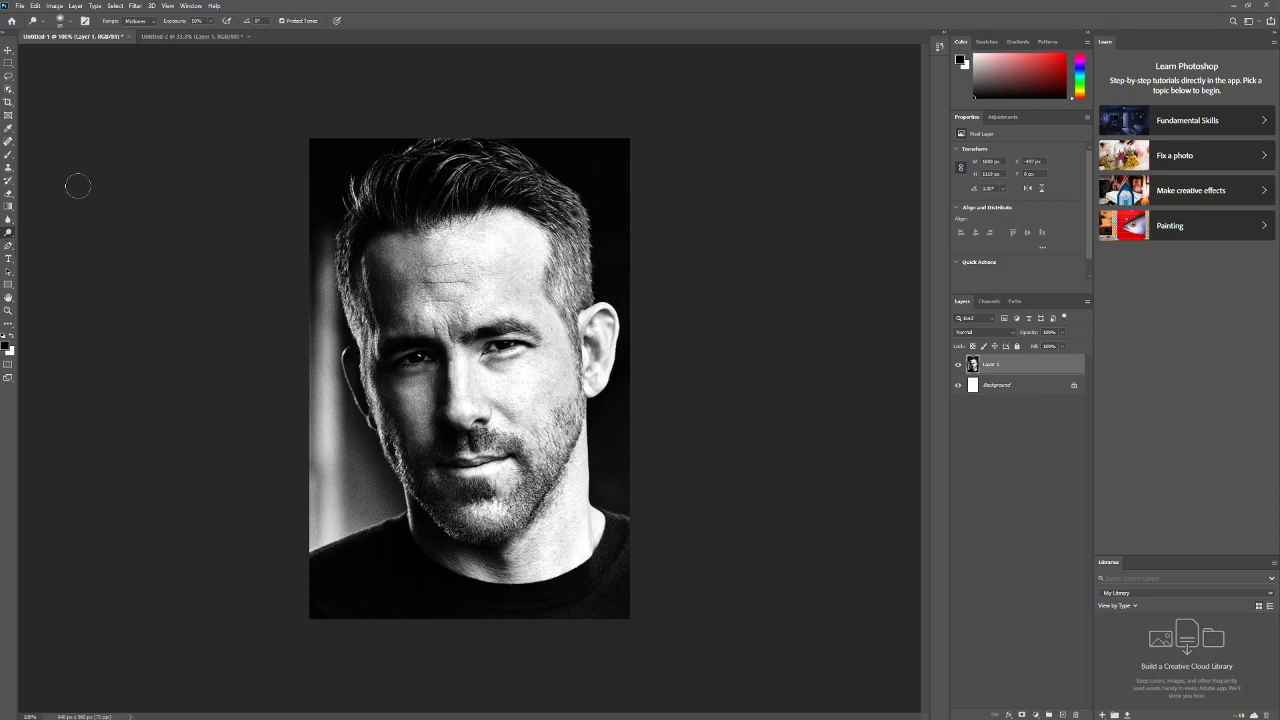
{"action": "left_click", "coordinate": [211, 21]}
{"action": "left_click", "coordinate": [527, 381]}
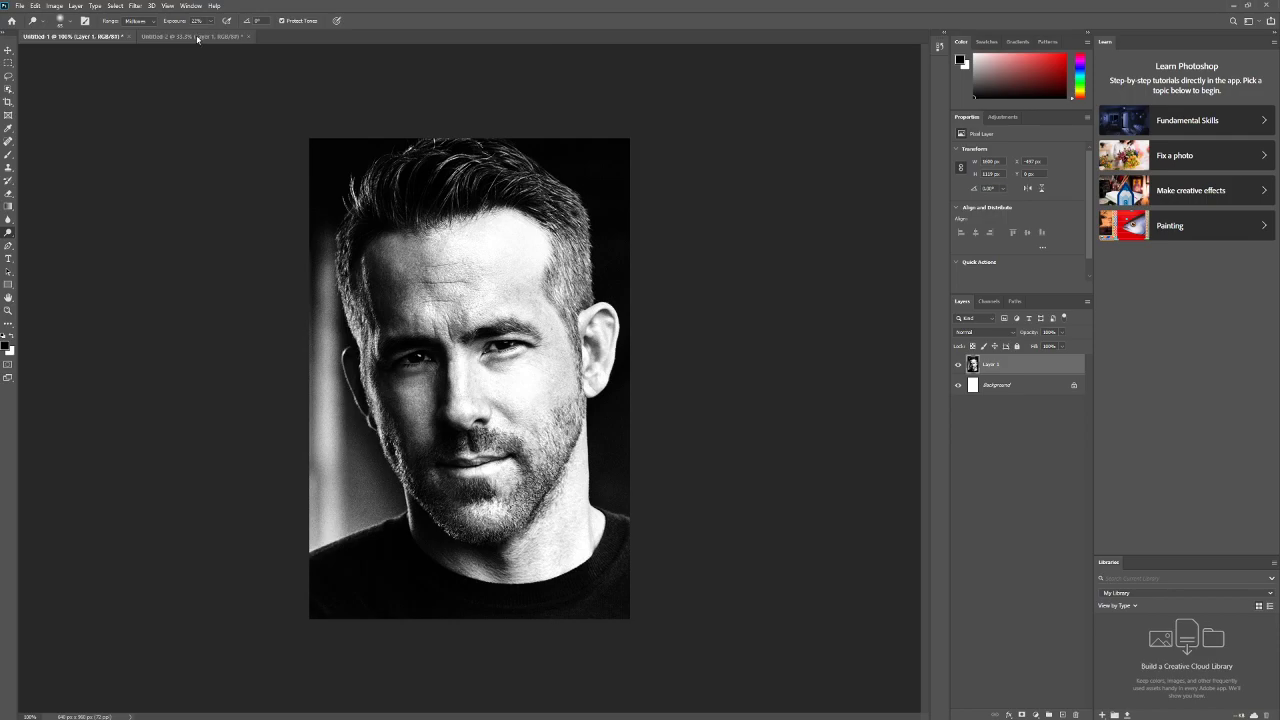
- Switch to the Untitled-2 document and open Levels for its portrait
{"action": "left_click", "coordinate": [198, 38]}
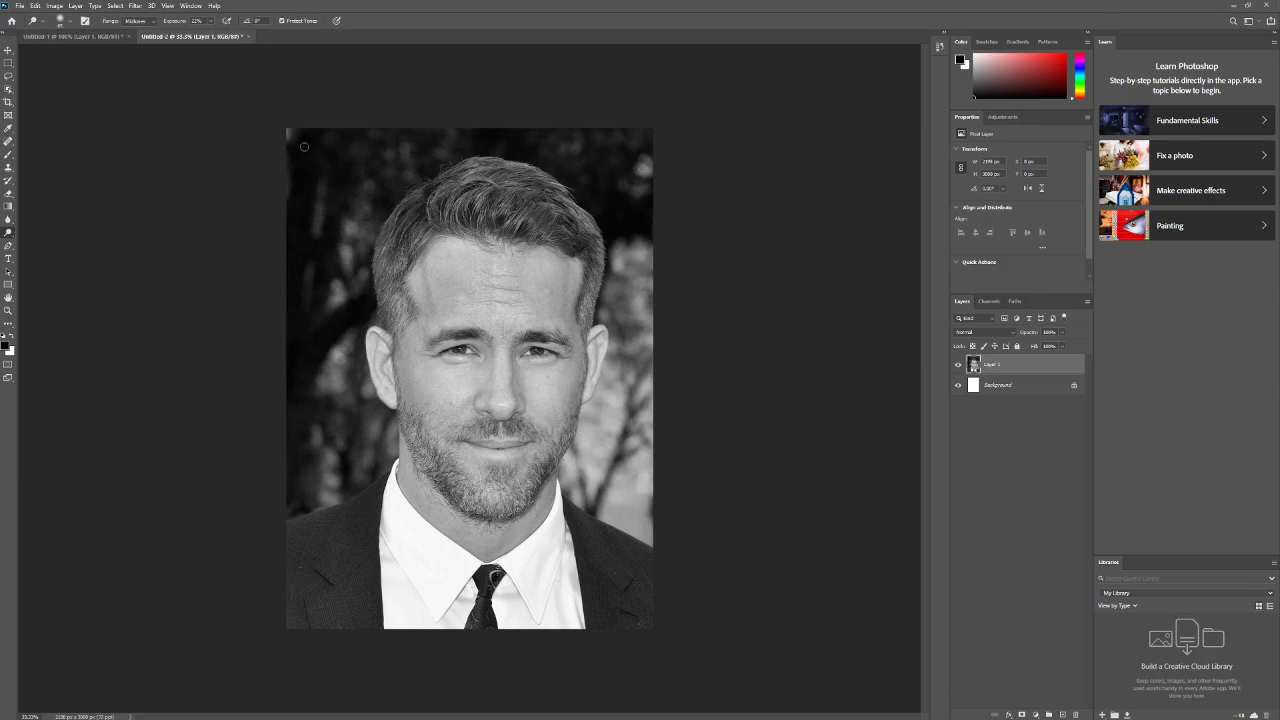
{"action": "left_click", "coordinate": [52, 6]}
{"action": "mouse_move", "coordinate": [70, 32]}
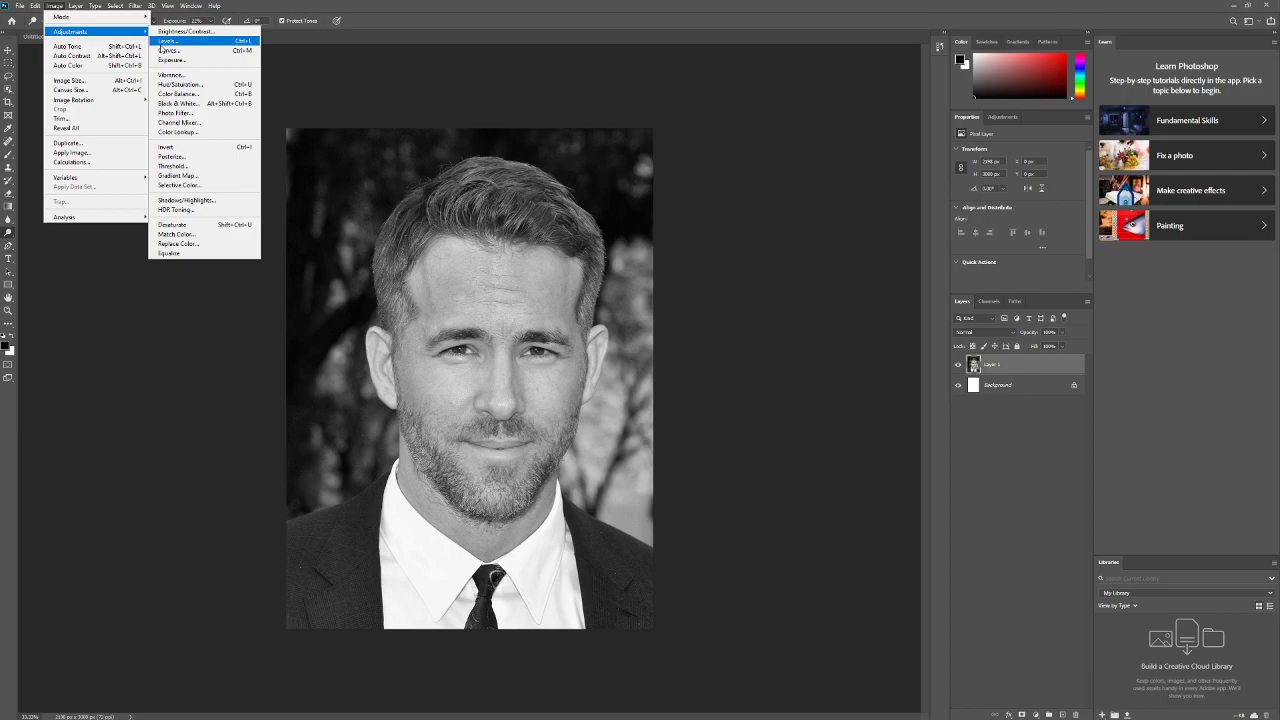
{"action": "left_click", "coordinate": [166, 42]}
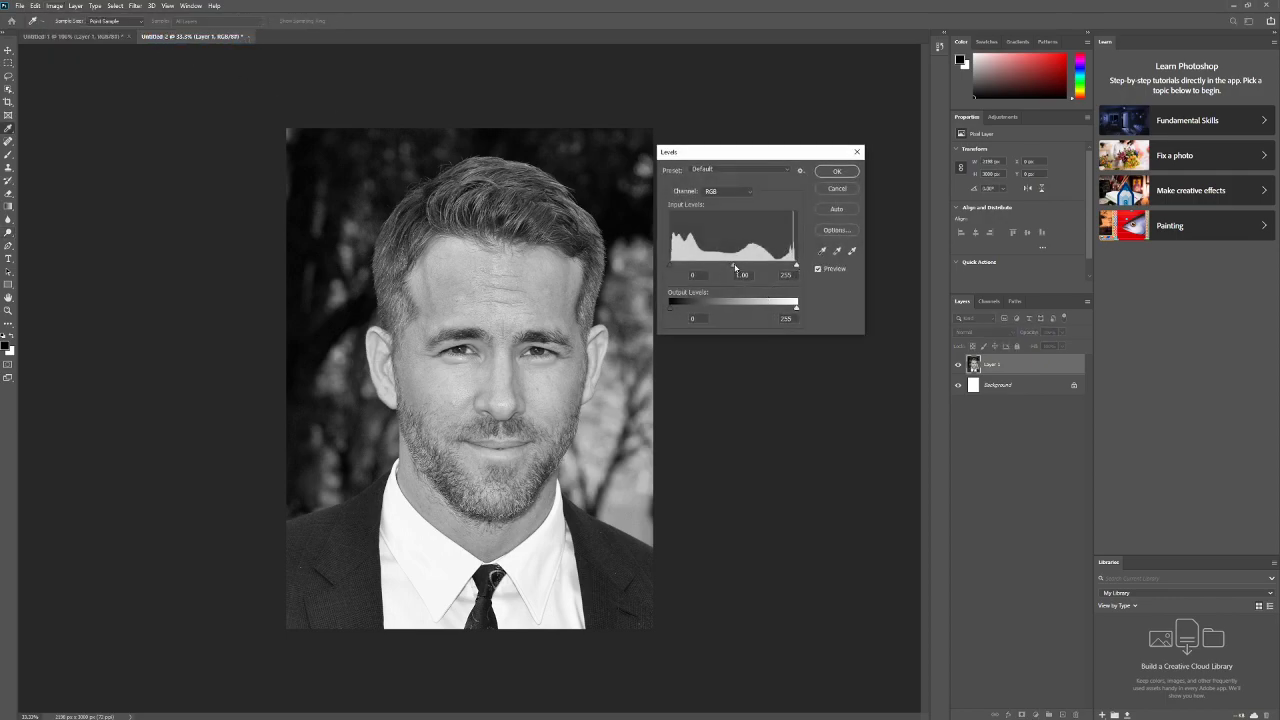
- Set the second portrait's Levels to 0, 0.36 and 203 and apply them
{"action": "left_click_drag", "start_coordinate": [735, 268], "coordinate": [769, 271]}
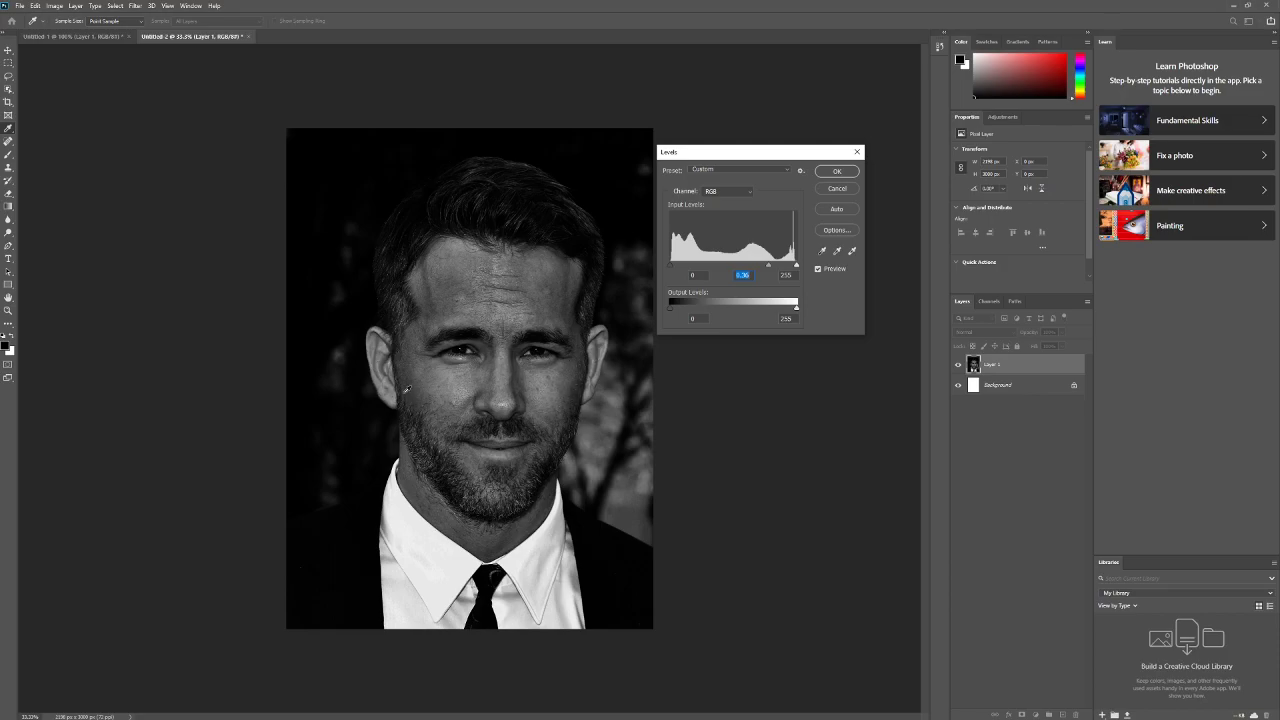
{"action": "left_click_drag", "start_coordinate": [796, 266], "coordinate": [771, 272]}
{"action": "left_click", "coordinate": [786, 274]}
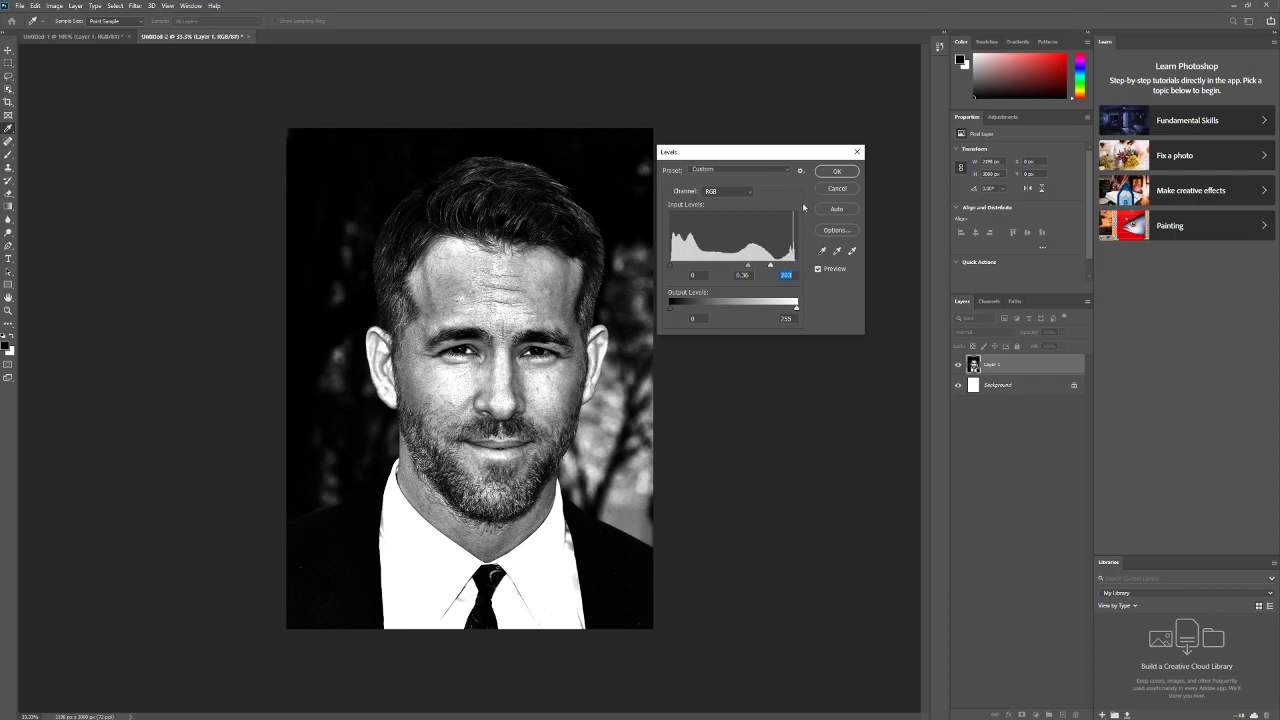
{"action": "left_click_drag", "start_coordinate": [671, 267], "coordinate": [717, 263]}
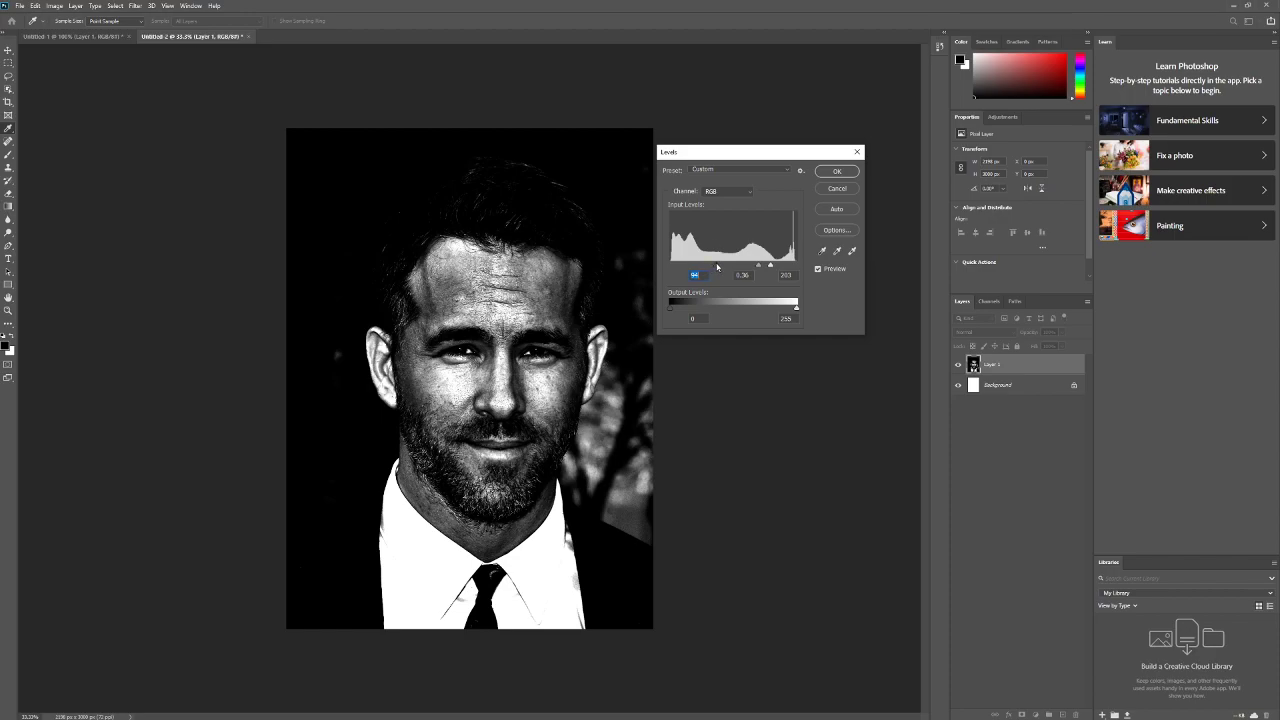
{"action": "left_click_drag", "start_coordinate": [716, 264], "coordinate": [671, 266]}
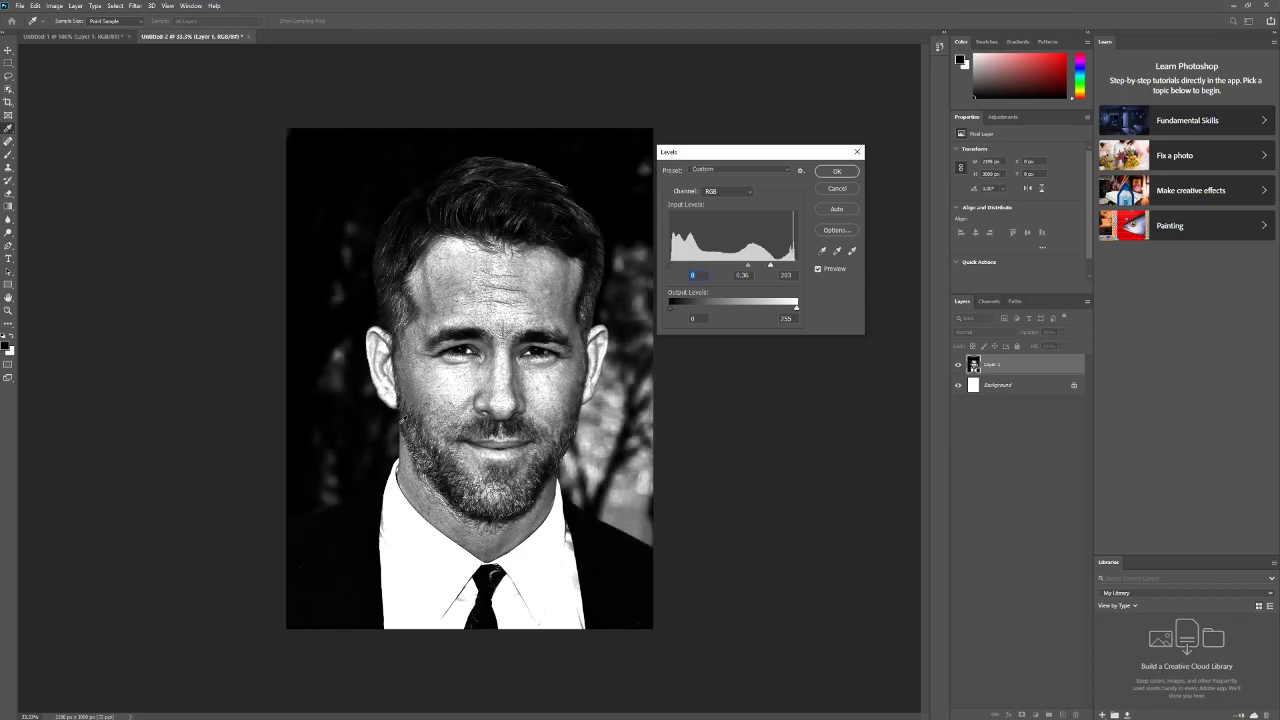
{"action": "left_click", "coordinate": [834, 171]}
- Select the Burn tool and set its exposure to 17%
{"action": "left_click", "coordinate": [19, 235]}
{"action": "left_click", "coordinate": [45, 245]}
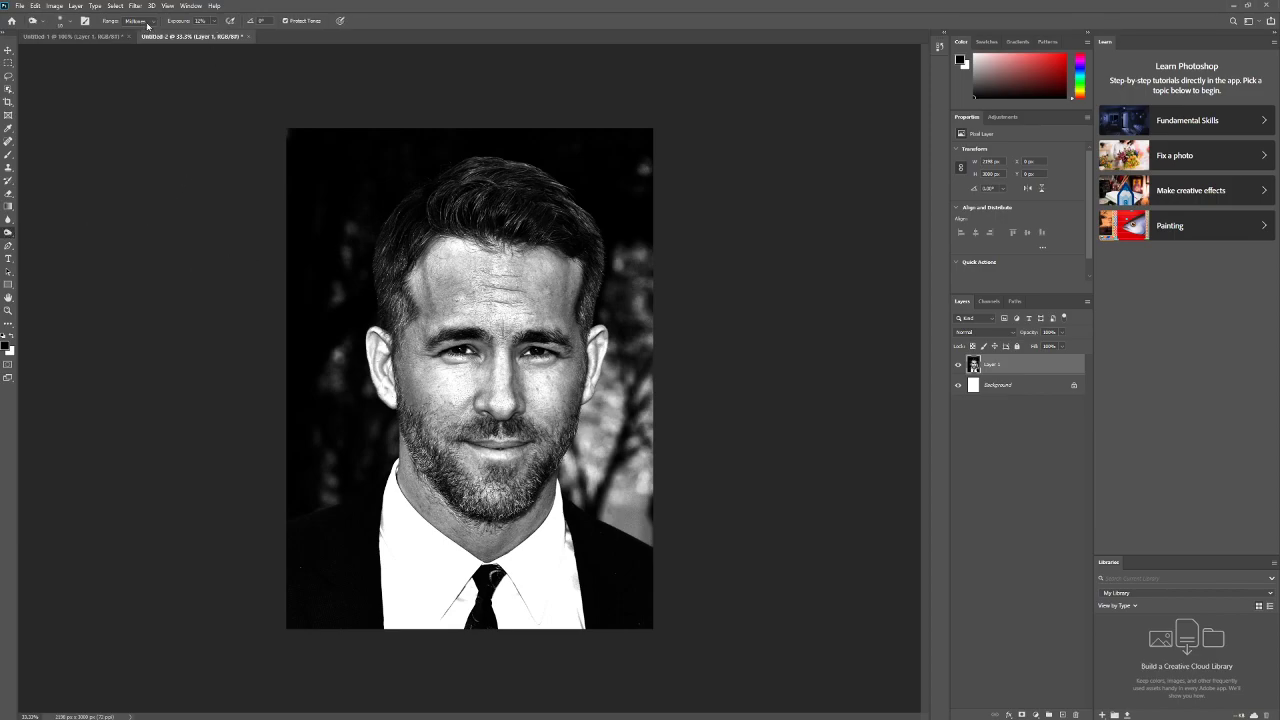
{"action": "left_click_drag", "start_coordinate": [177, 21], "coordinate": [150, 27]}
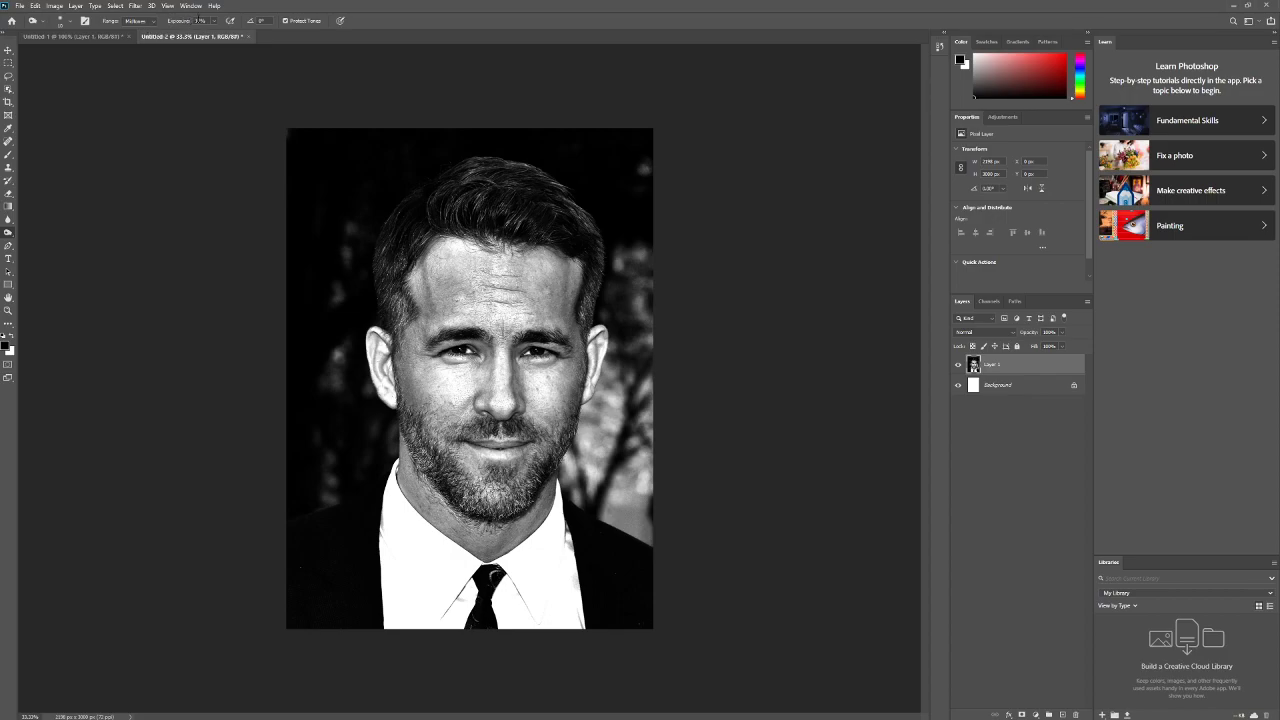
{"action": "left_click", "coordinate": [215, 22]}
{"action": "left_click_drag", "start_coordinate": [214, 33], "coordinate": [217, 33]}
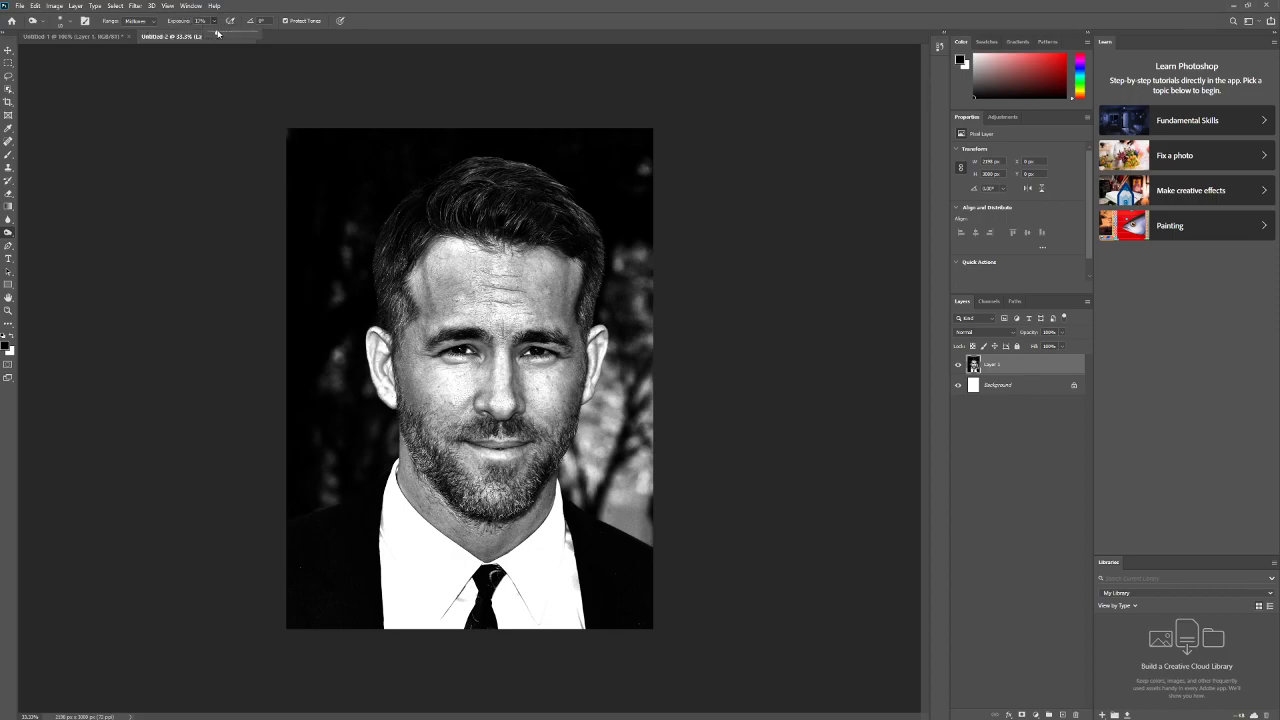
- Enlarge the brush to about 66 px and burn around the second portrait's left ear
{"action": "right_click", "coordinate": [363, 341]}
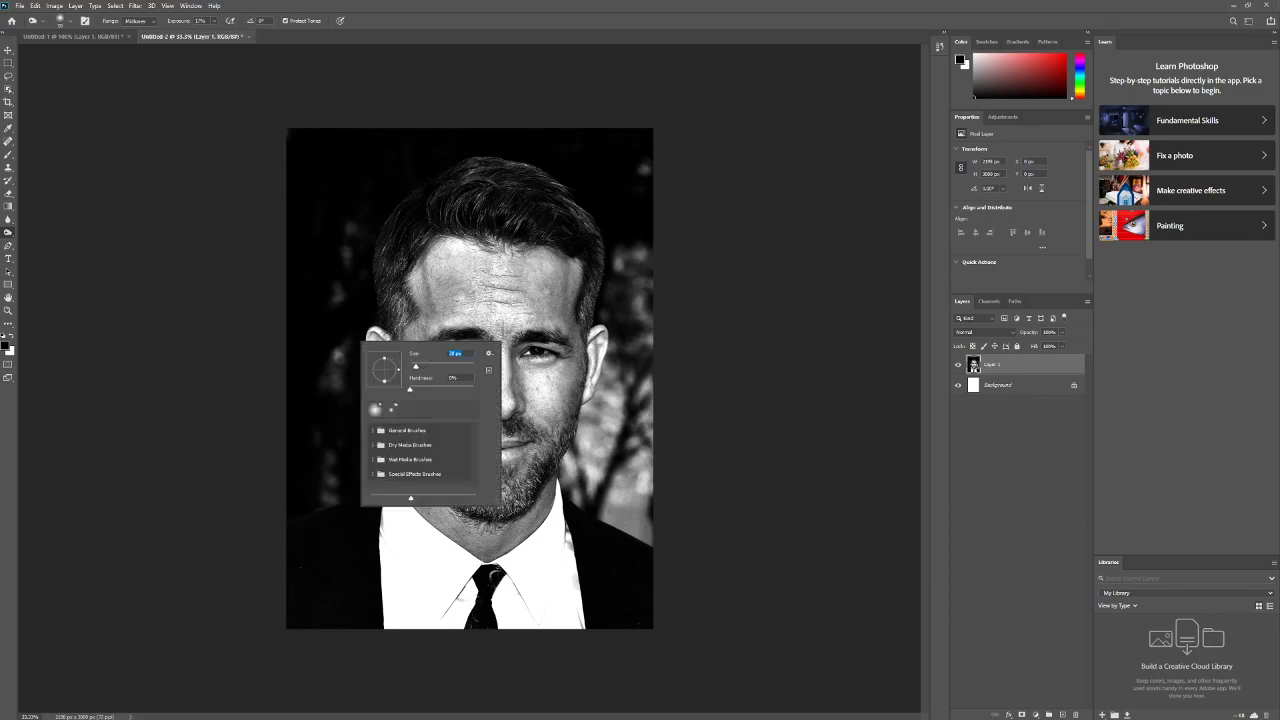
{"action": "left_click_drag", "start_coordinate": [433, 355], "coordinate": [415, 352]}
{"action": "key", "text": "Return"}
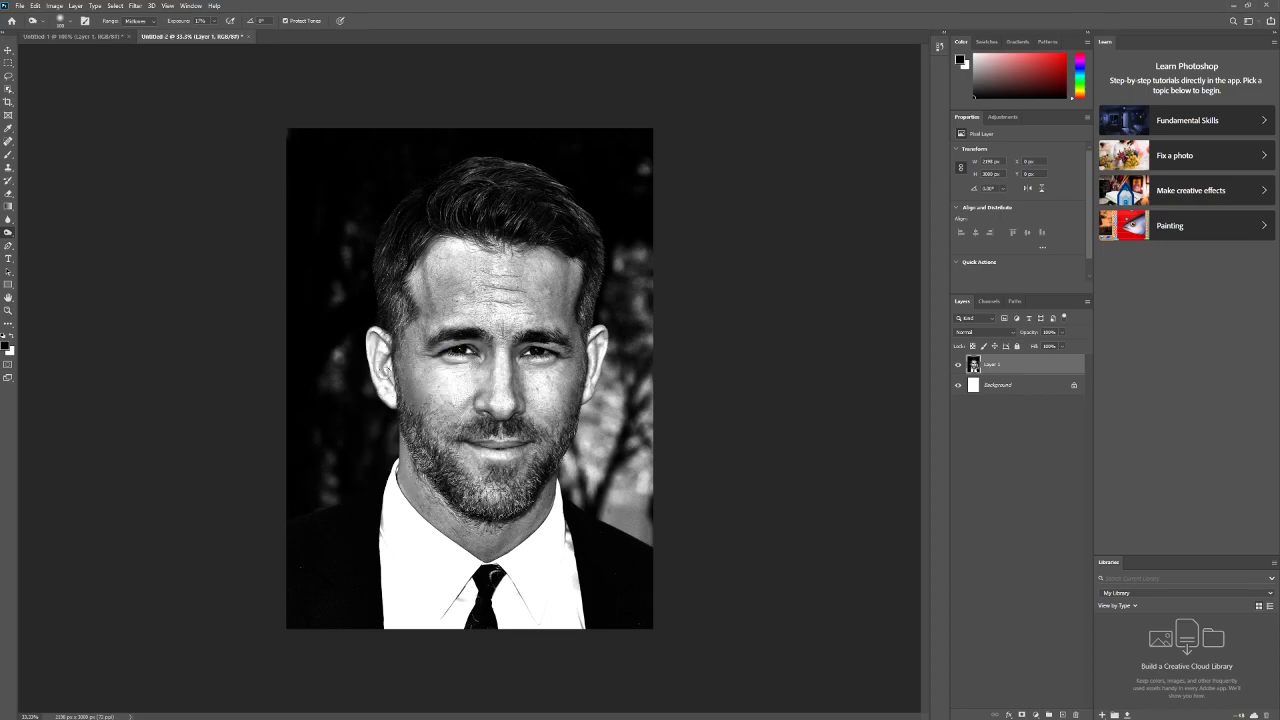
{"action": "left_click_drag", "start_coordinate": [388, 371], "coordinate": [391, 365]}
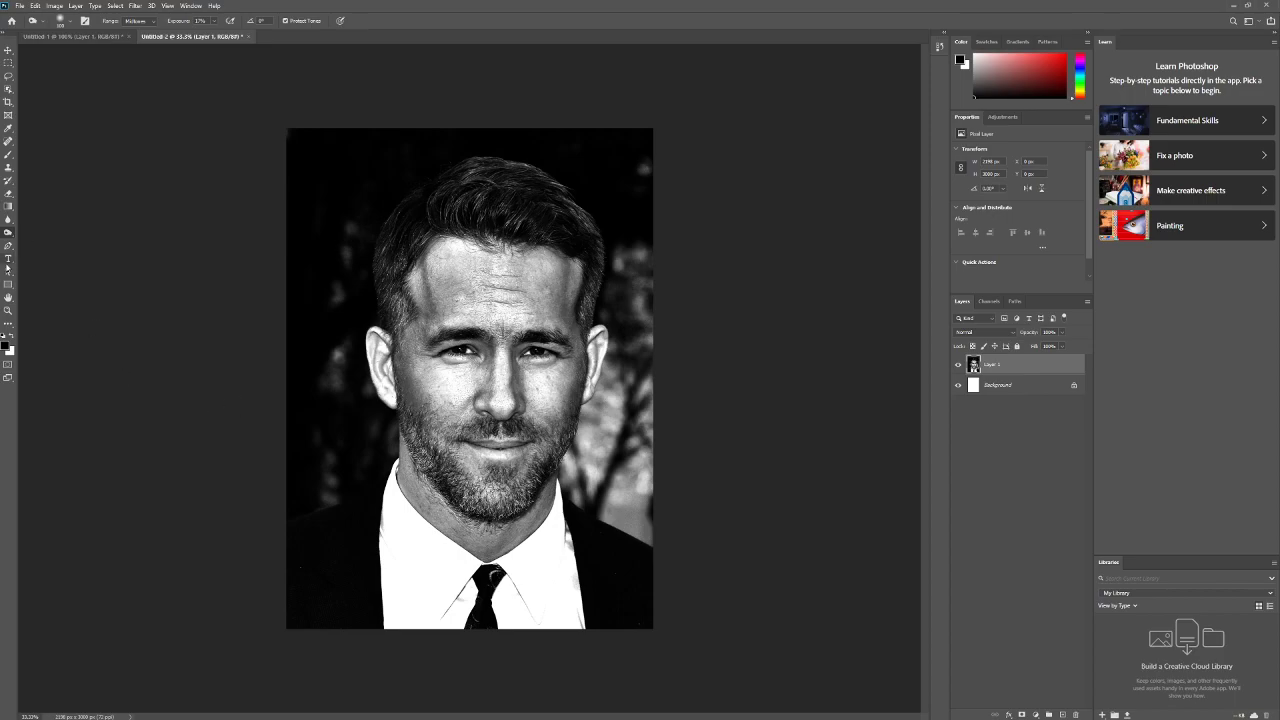
- Set the Burn tool's Range to Shadows, keeping 17% exposure
{"action": "left_click", "coordinate": [152, 22]}
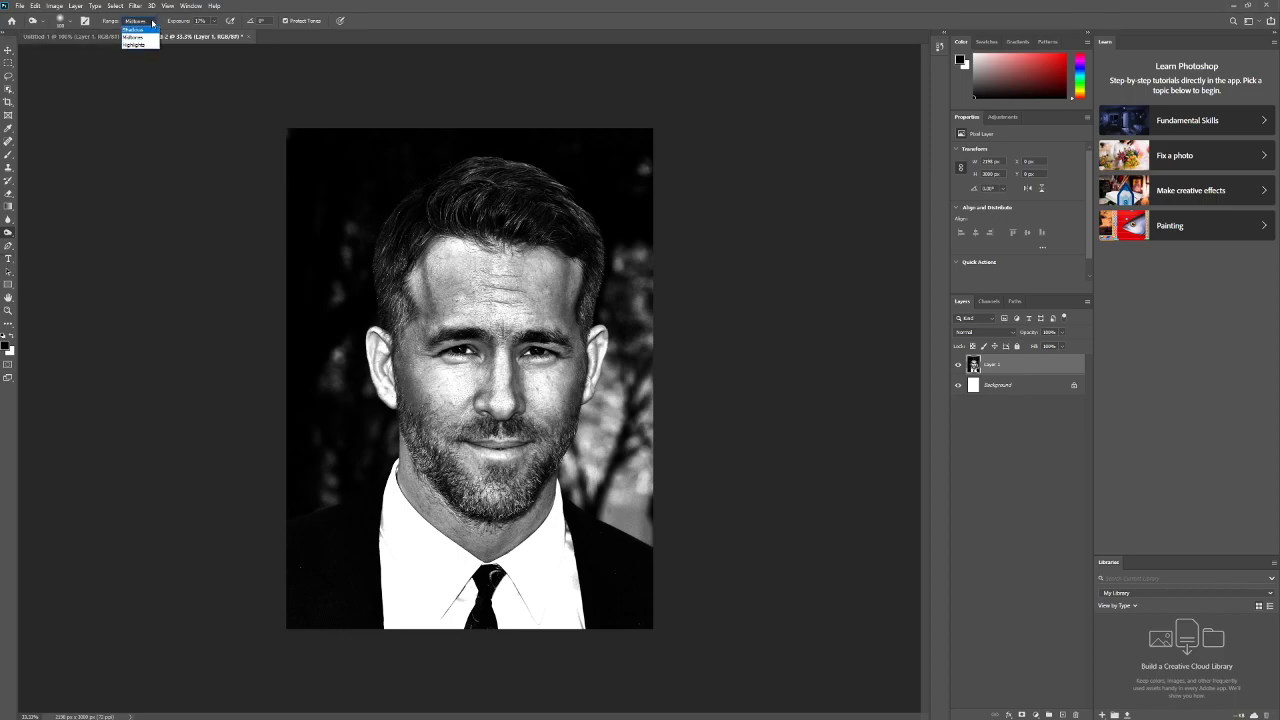
{"action": "left_click", "coordinate": [137, 30]}
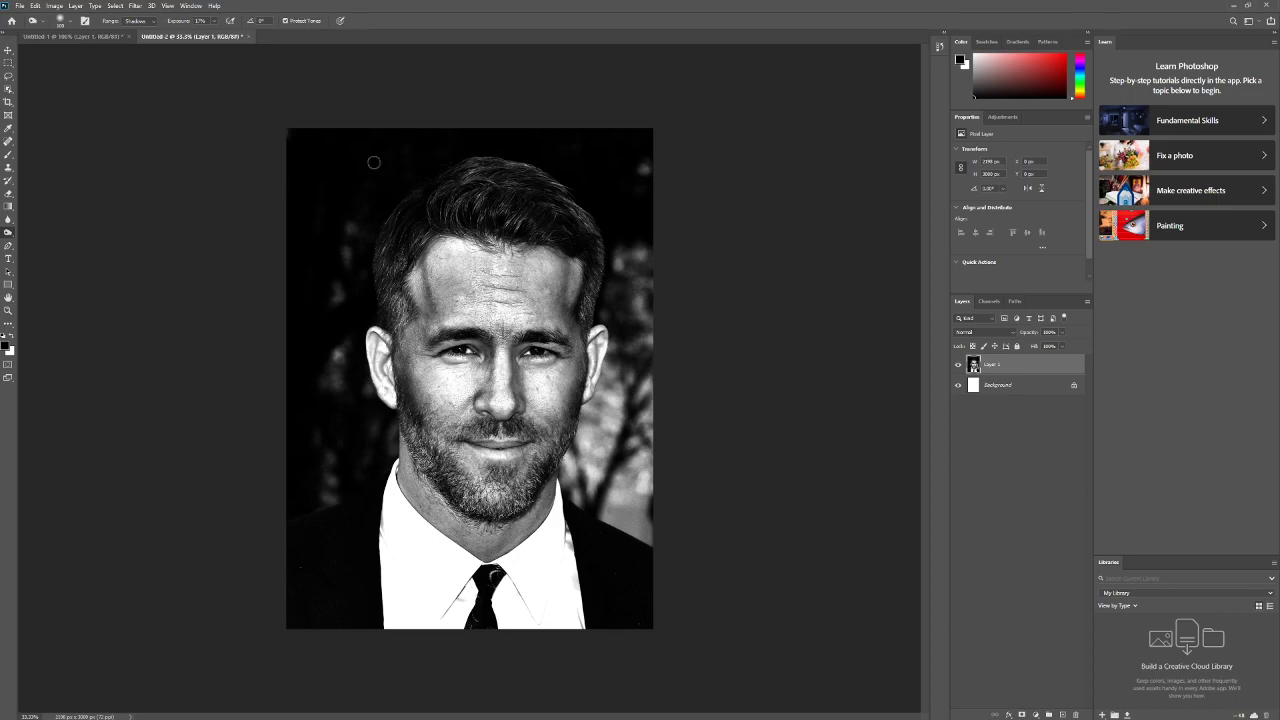
{"action": "left_click", "coordinate": [73, 38]}
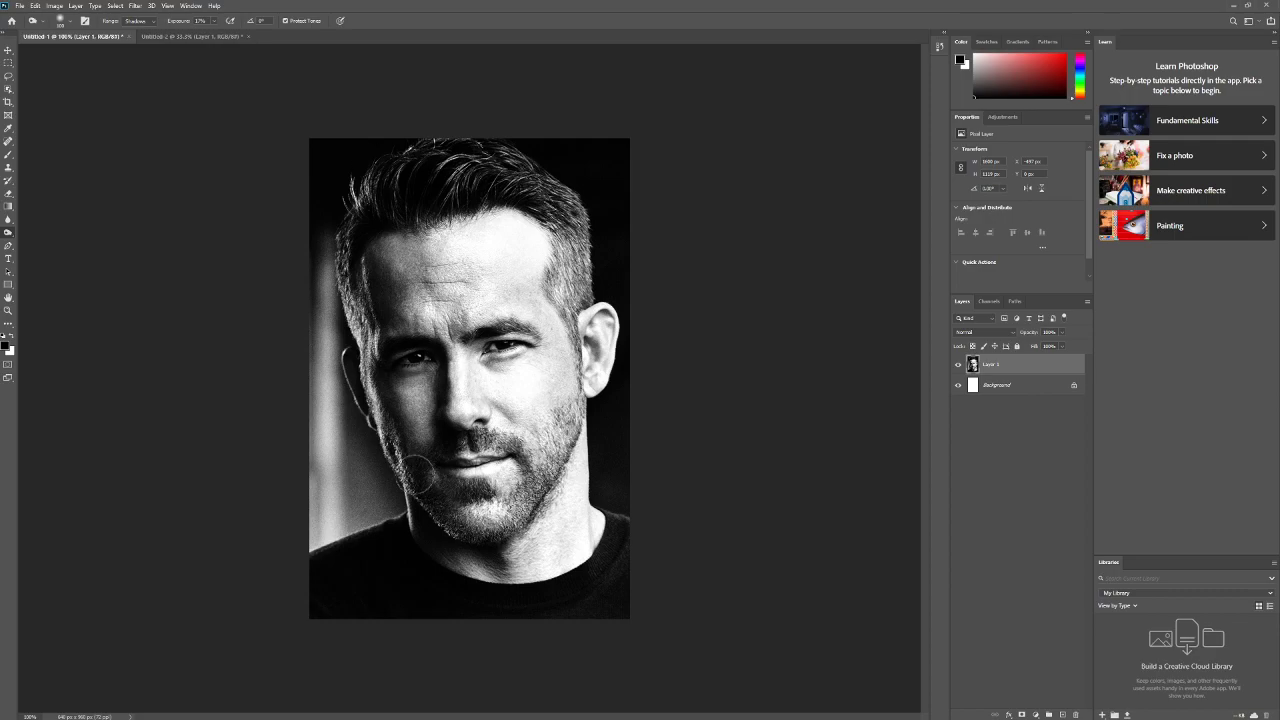
{"action": "left_click", "coordinate": [174, 38]}
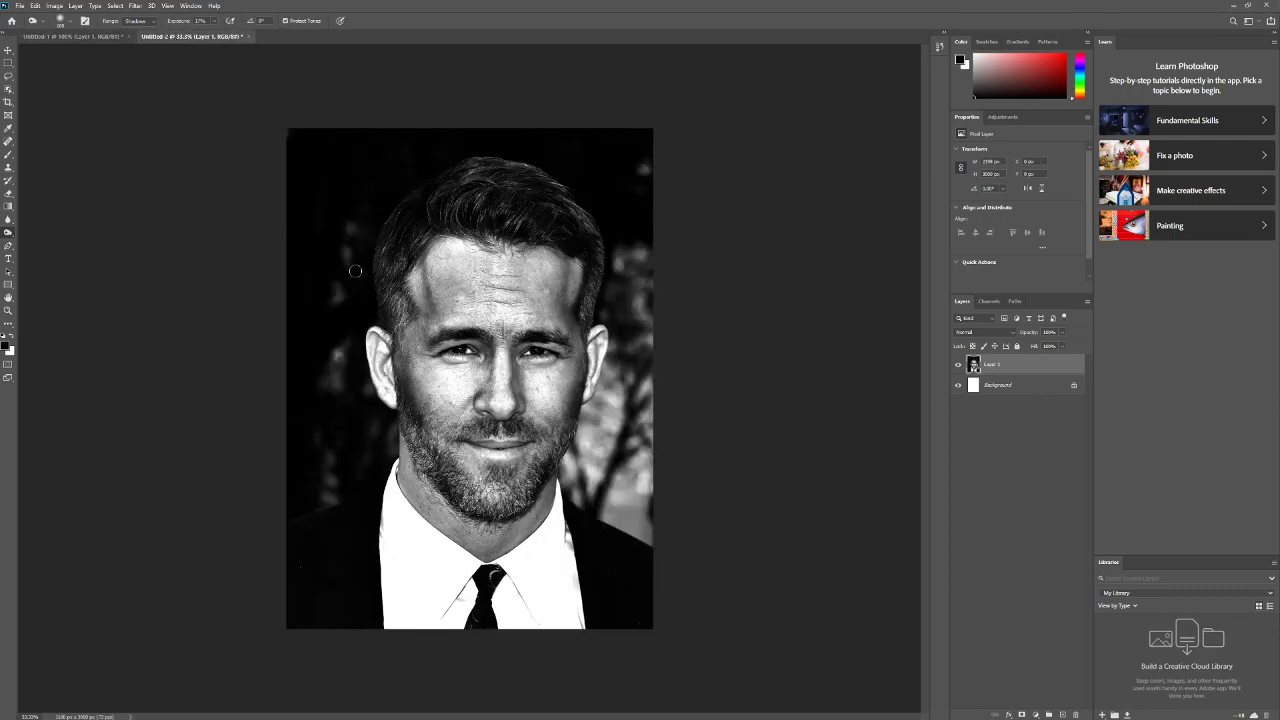